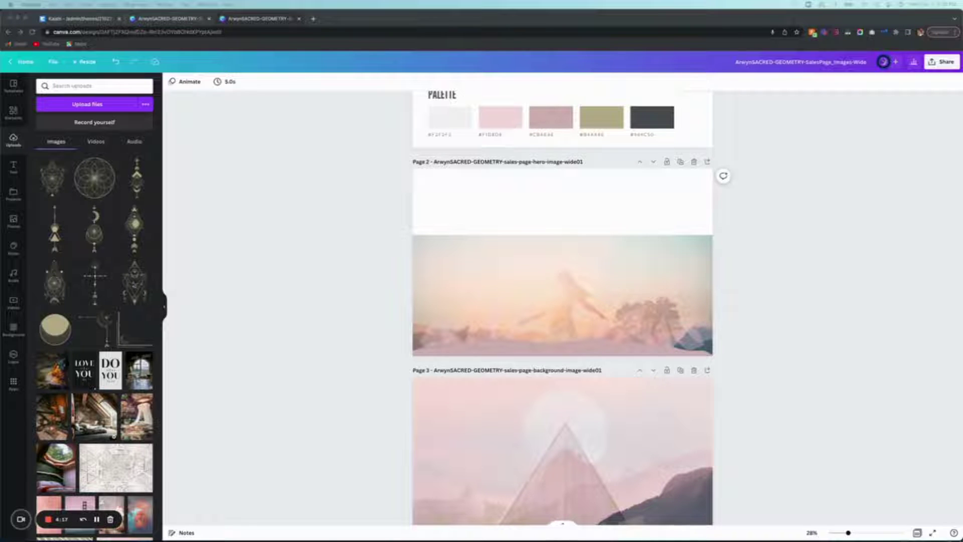
- Add the sacred-geometry ornament to page 2 and recolour it light teal
{"action": "left_click", "coordinate": [136, 284]}
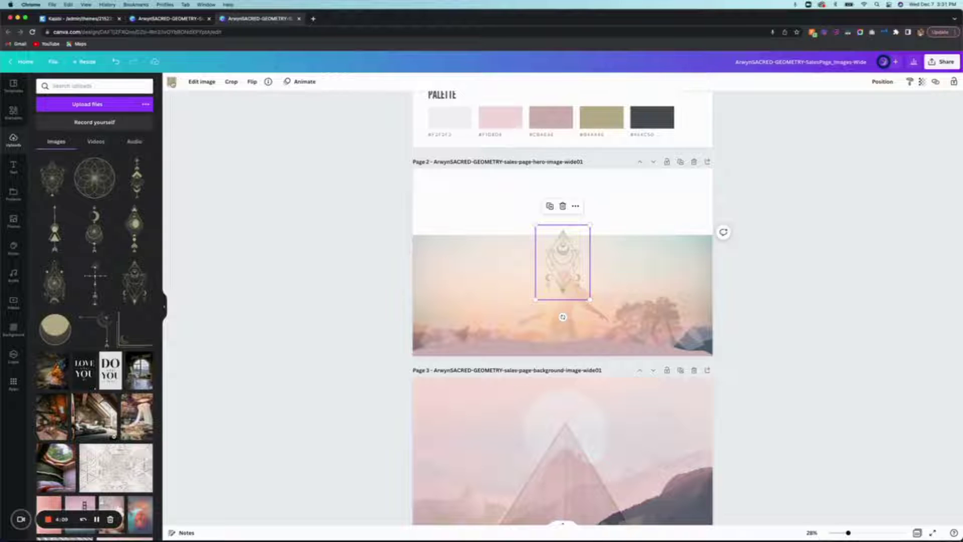
{"action": "left_click", "coordinate": [172, 83]}
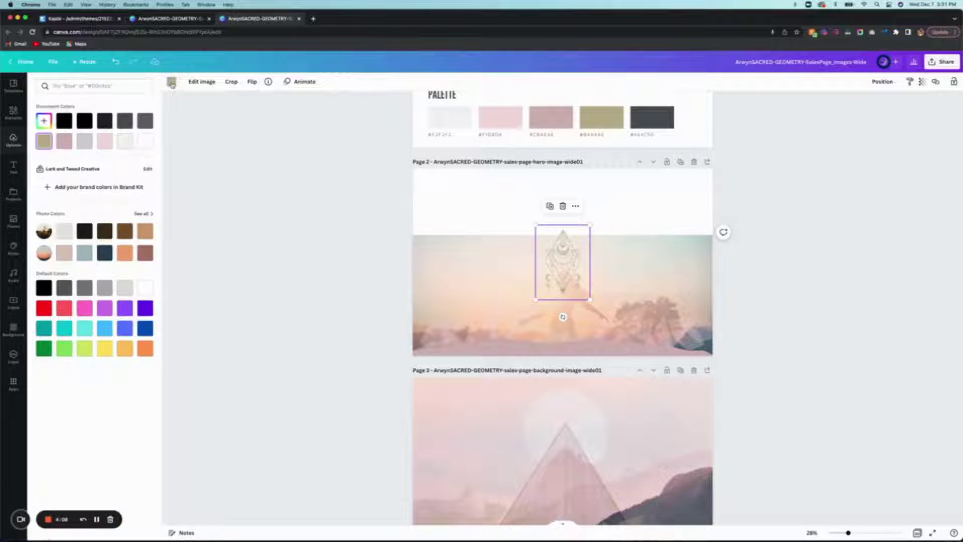
{"action": "left_click", "coordinate": [85, 327]}
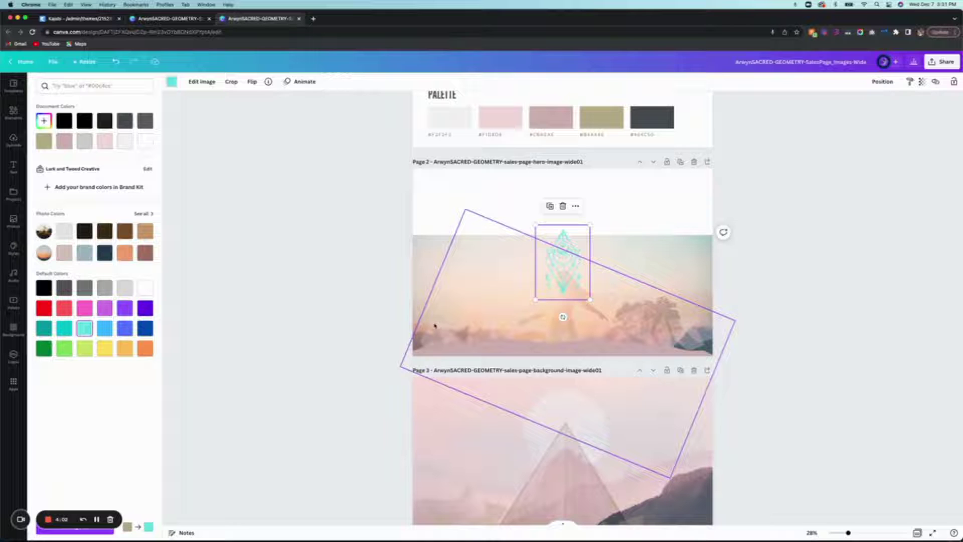
- Try a warm orange recolour on the hero image, undo it, then delete the teal ornament
{"action": "left_click", "coordinate": [483, 326]}
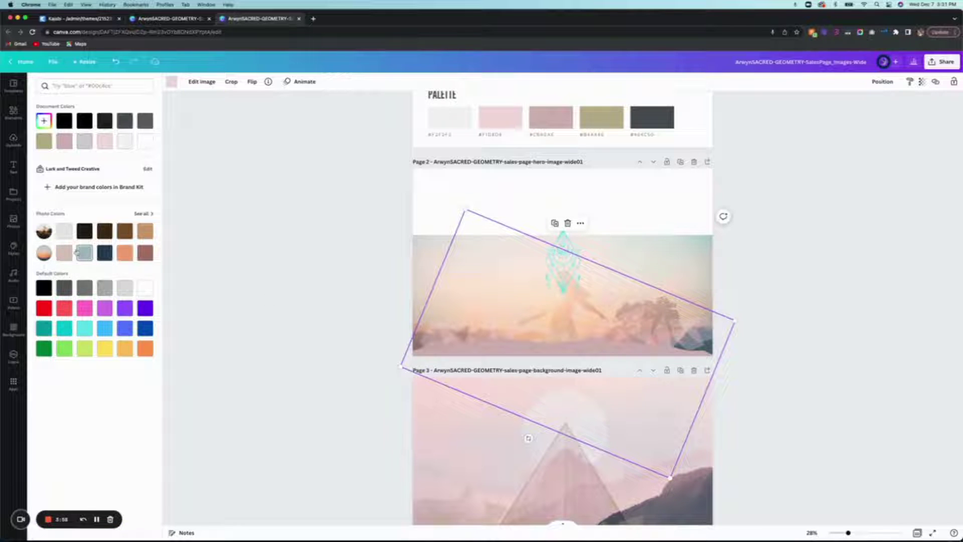
{"action": "left_click", "coordinate": [125, 253]}
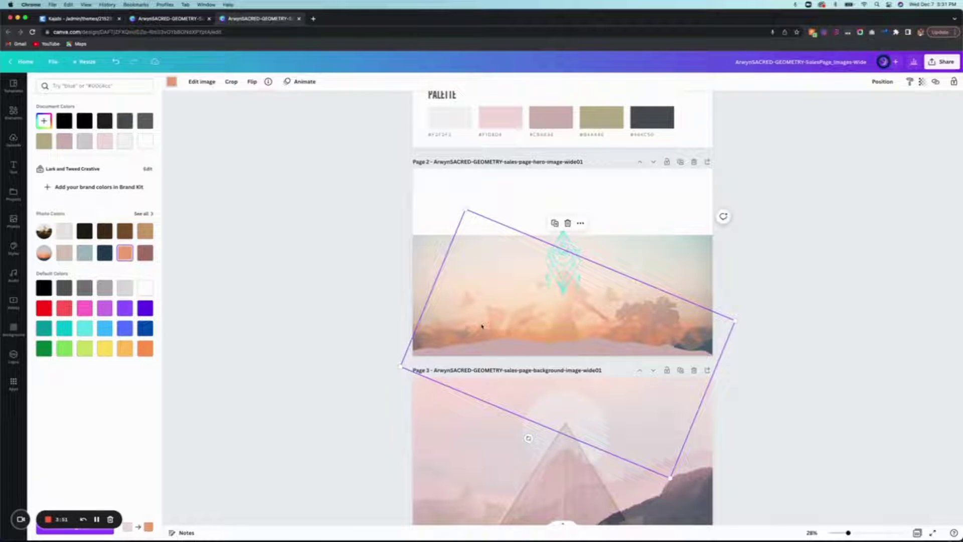
{"action": "key", "text": "super+z"}
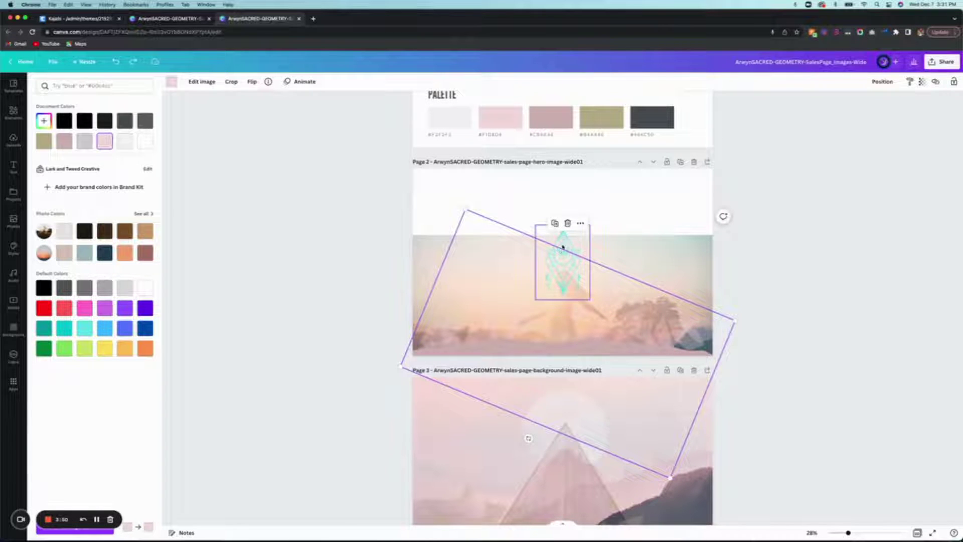
{"action": "left_click", "coordinate": [569, 247]}
{"action": "key", "text": "Delete"}
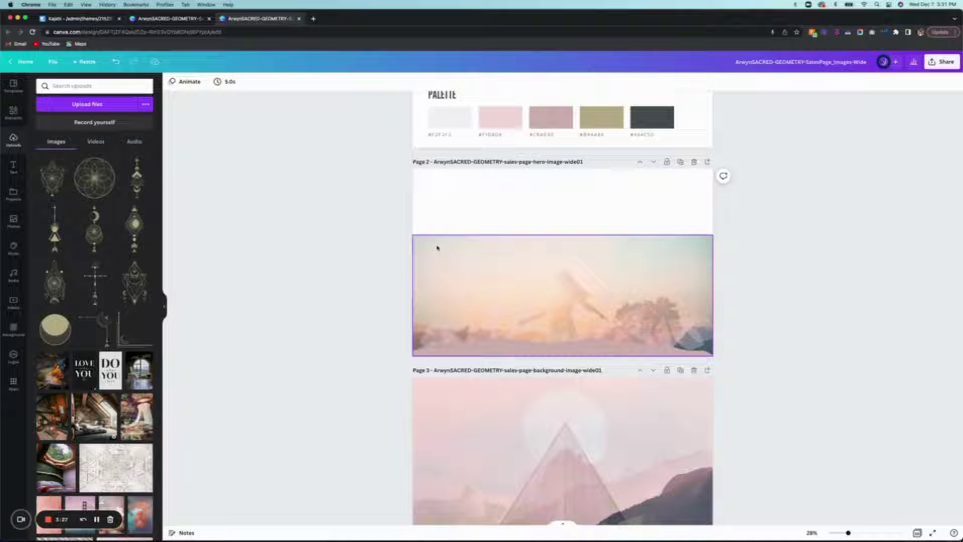
- Crop the top off page 2's hero image, leaving a beige strip, and bring up Edit image
{"action": "left_click", "coordinate": [553, 271]}
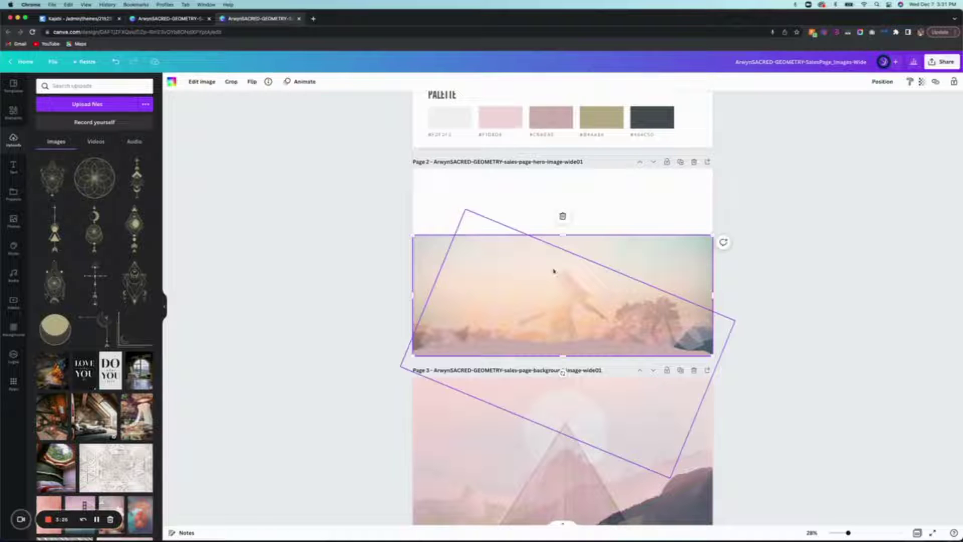
{"action": "mouse_move", "coordinate": [563, 236]}
{"action": "left_mouse_down"}
{"action": "mouse_move", "coordinate": [562, 309]}
{"action": "mouse_move", "coordinate": [562, 234]}
{"action": "left_mouse_up"}
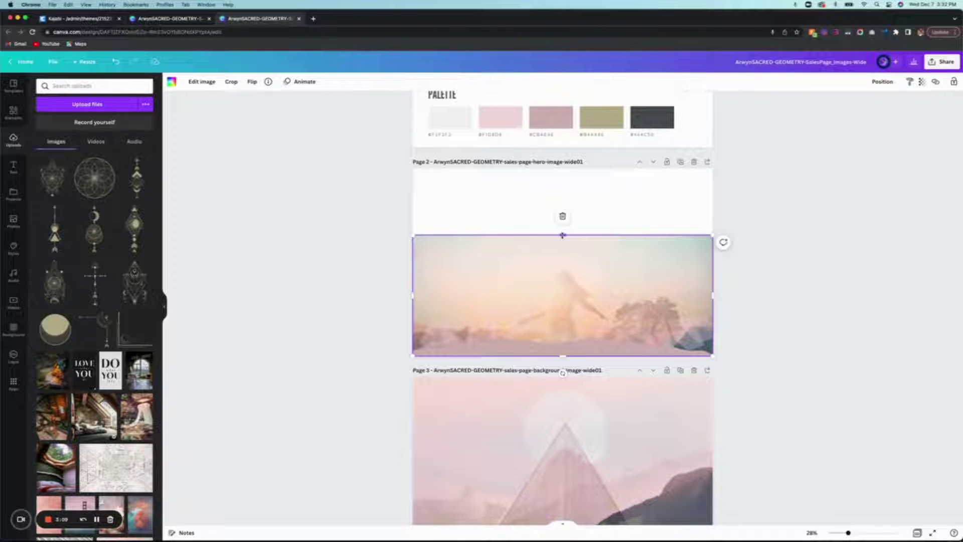
{"action": "mouse_move", "coordinate": [563, 236]}
{"action": "left_mouse_down"}
{"action": "mouse_move", "coordinate": [563, 300]}
{"action": "mouse_move", "coordinate": [563, 252]}
{"action": "left_mouse_up"}
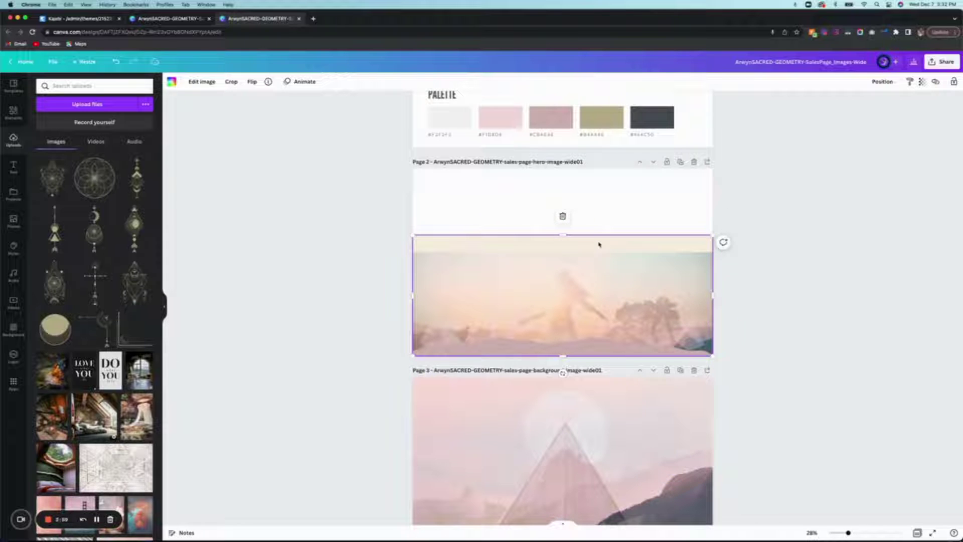
{"action": "left_click", "coordinate": [195, 85]}
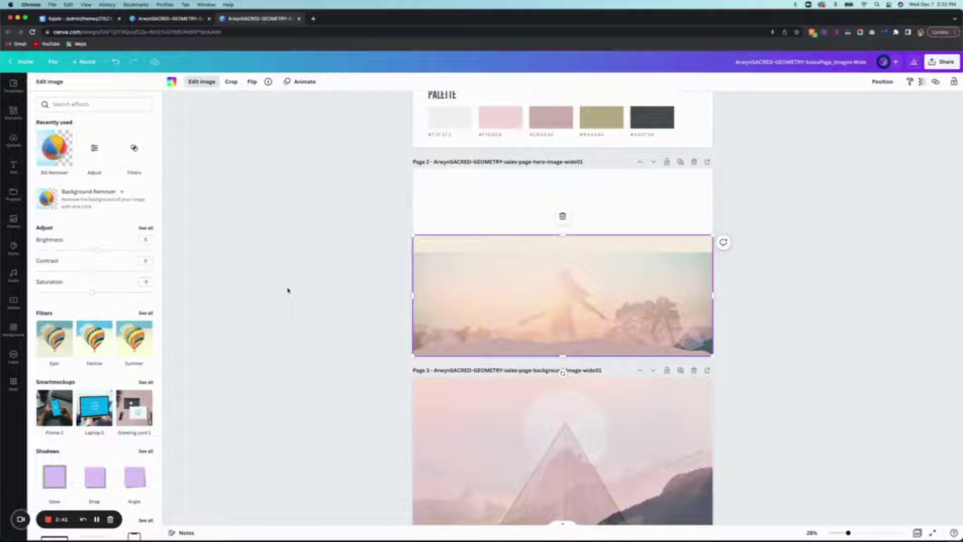
- Close Edit image, check Transparency, and stretch the hero image back up over the beige strip
{"action": "key", "text": "Escape"}
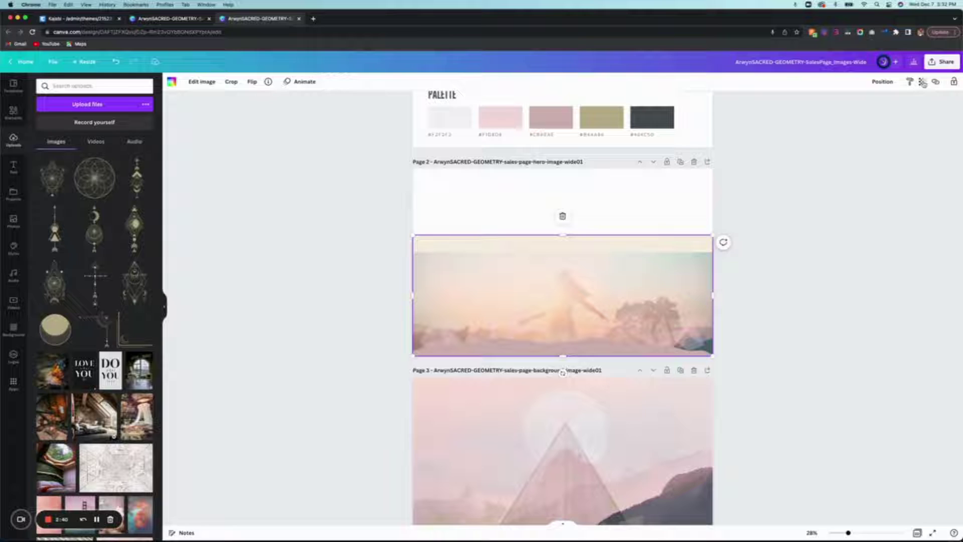
{"action": "left_click", "coordinate": [923, 83]}
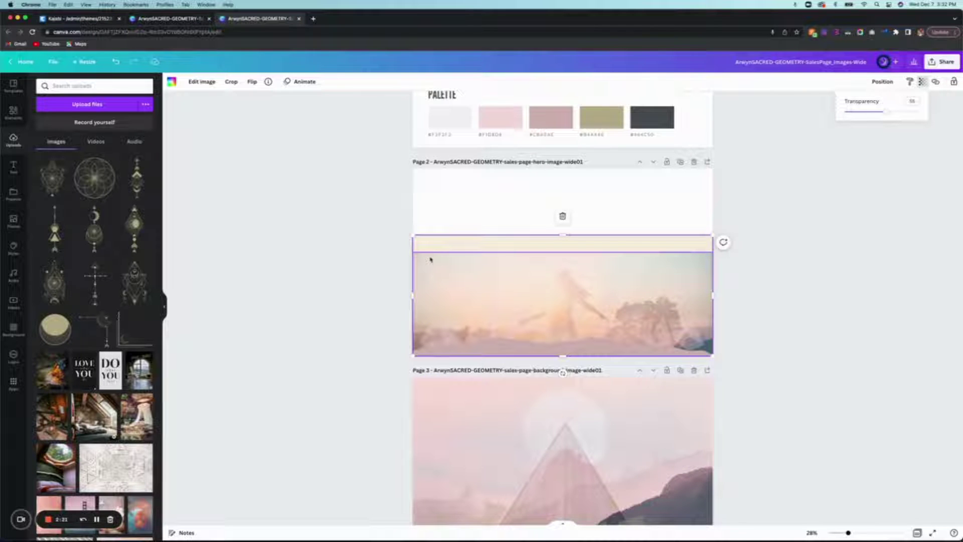
{"action": "left_click", "coordinate": [620, 258]}
{"action": "left_click_drag", "start_coordinate": [563, 253], "coordinate": [562, 236]}
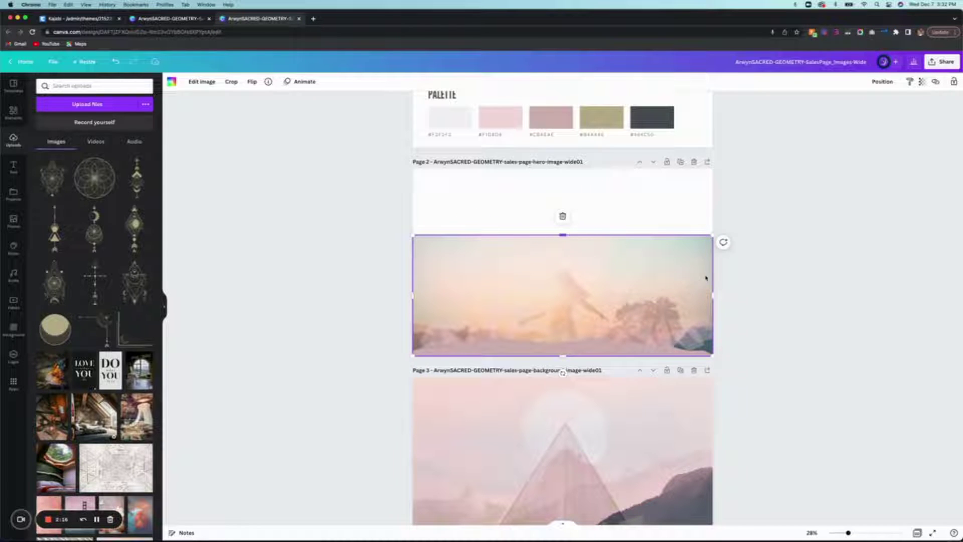
{"action": "left_click", "coordinate": [647, 179]}
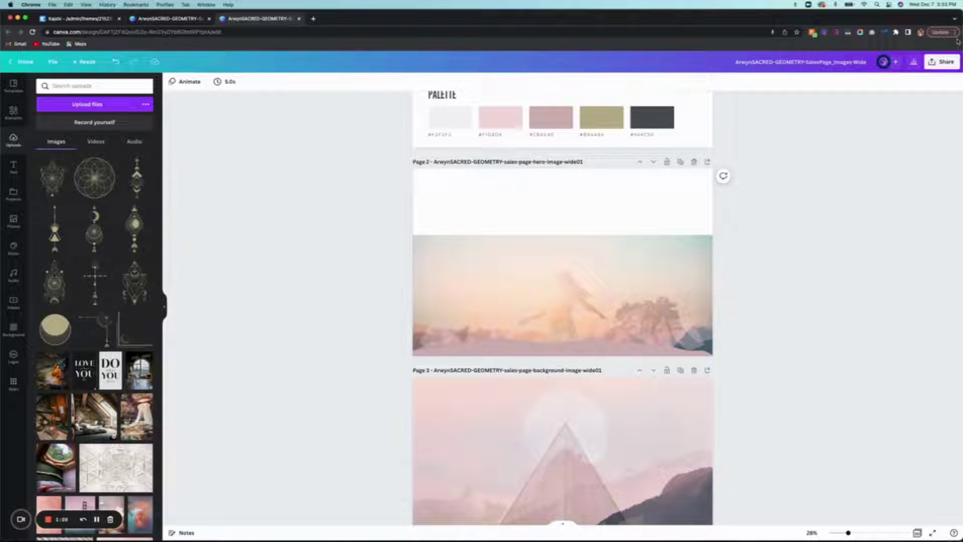
- Download only Page 2 of the design as a JPG and dismiss the confirmation
{"action": "left_click", "coordinate": [943, 61]}
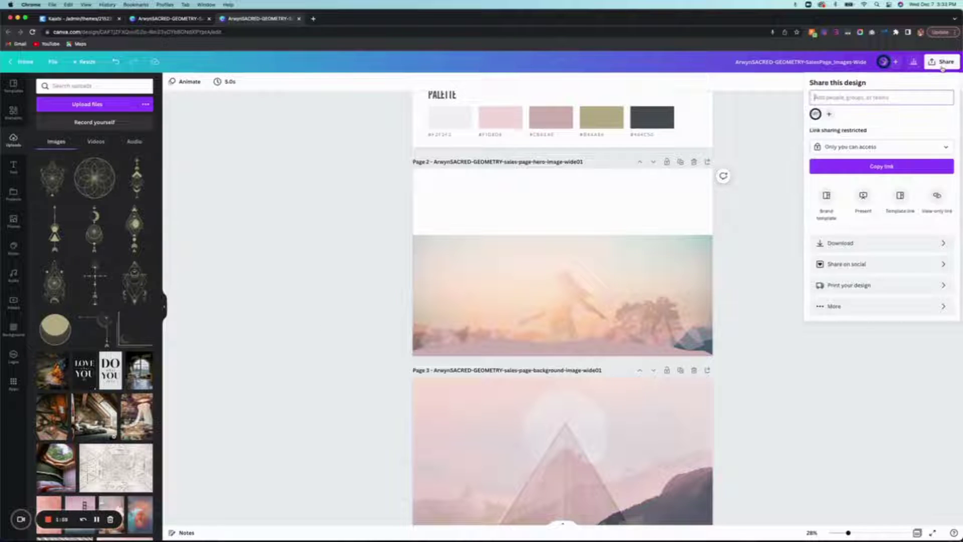
{"action": "left_click", "coordinate": [943, 243]}
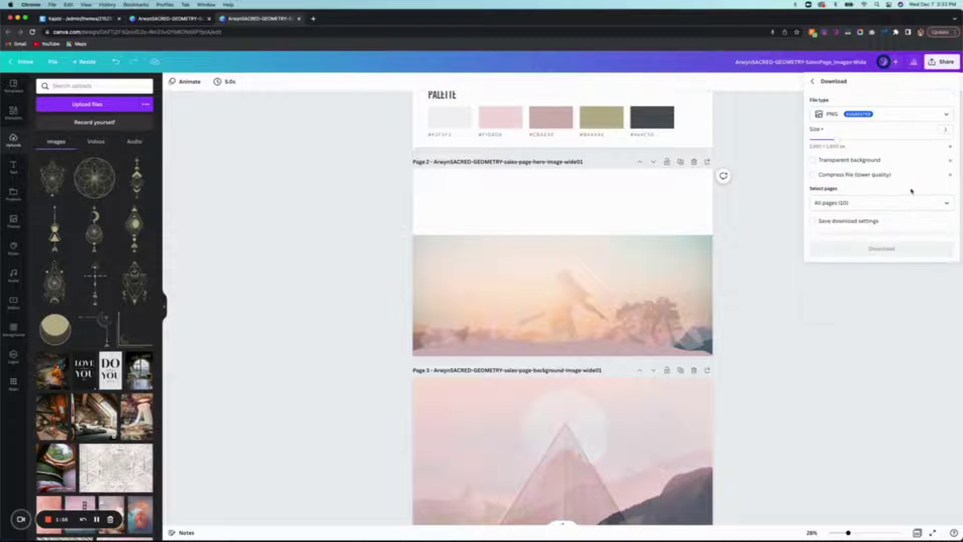
{"action": "left_click", "coordinate": [902, 115]}
{"action": "left_click", "coordinate": [854, 142]}
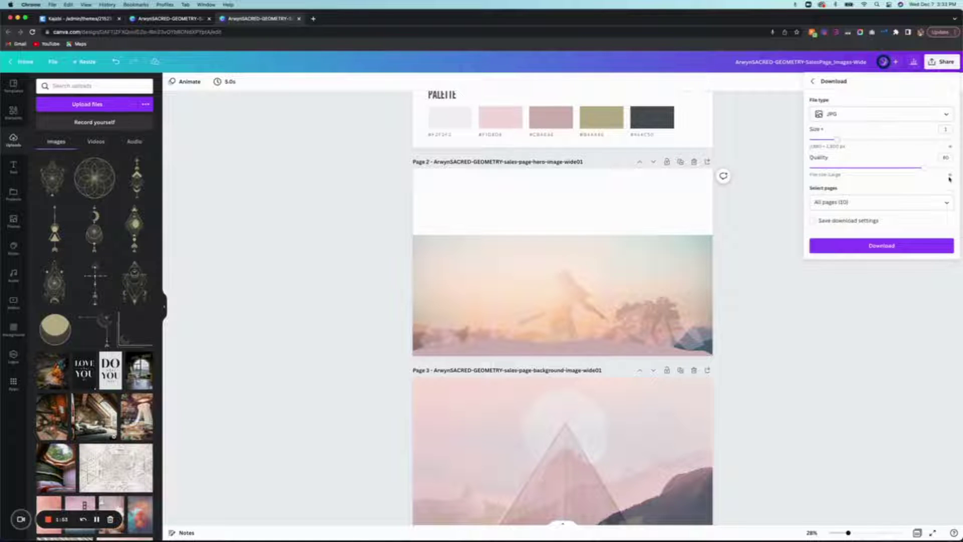
{"action": "left_click", "coordinate": [948, 205]}
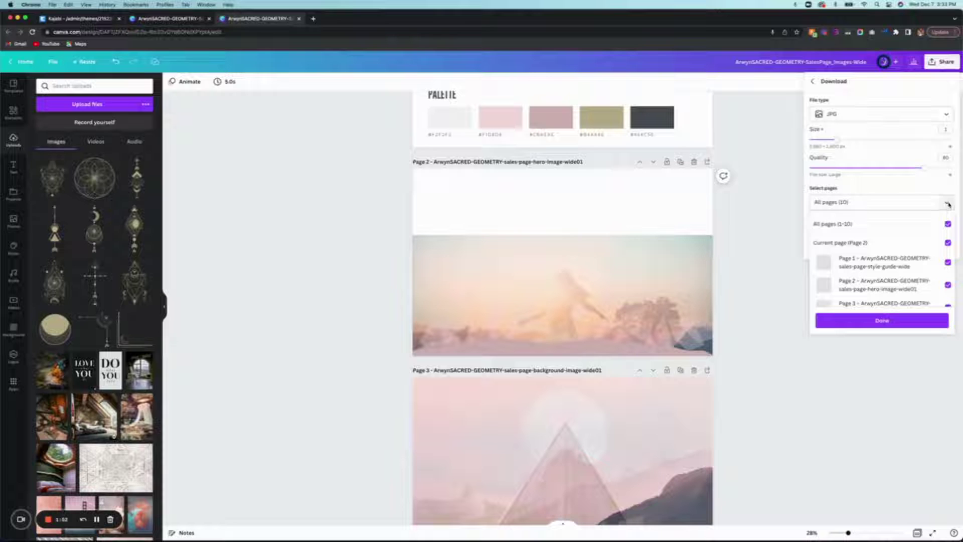
{"action": "left_click", "coordinate": [948, 224]}
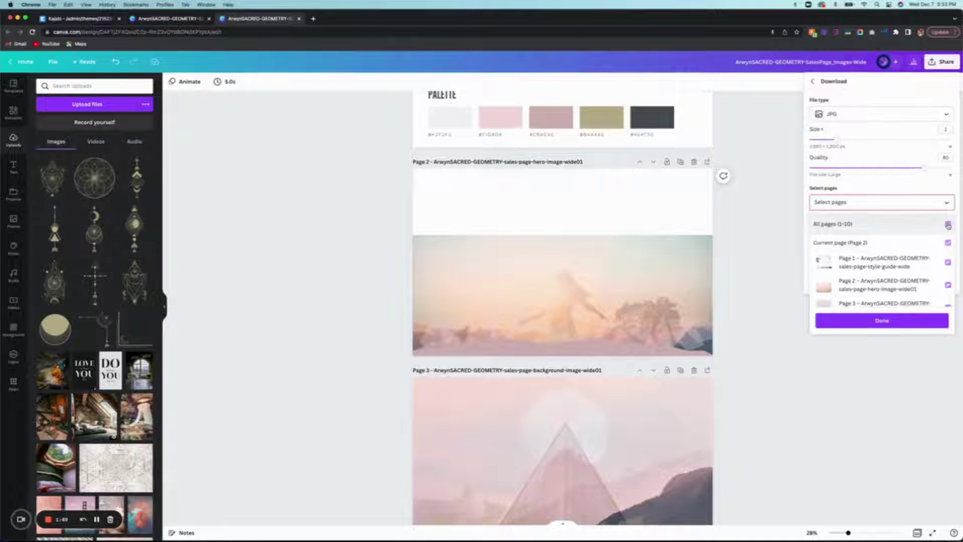
{"action": "left_click", "coordinate": [944, 242]}
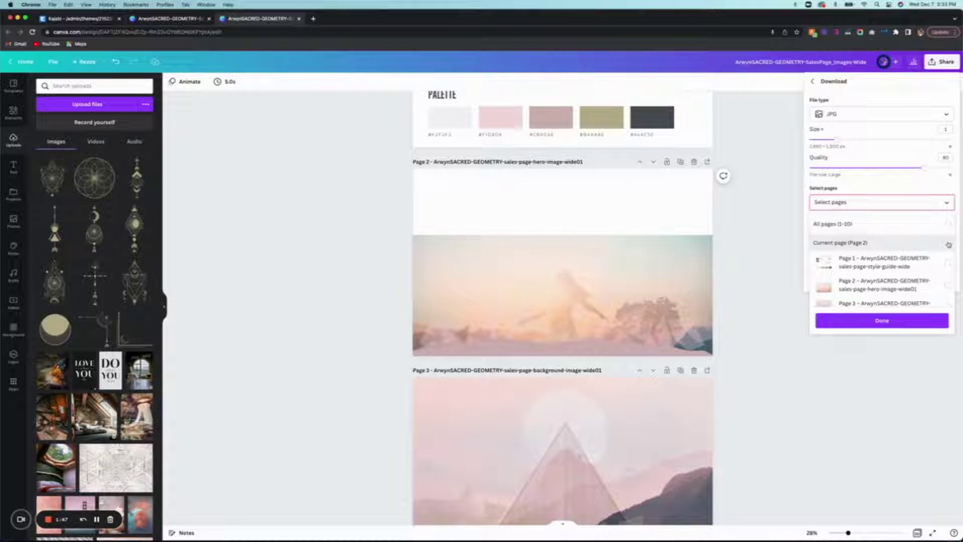
{"action": "left_click", "coordinate": [891, 322]}
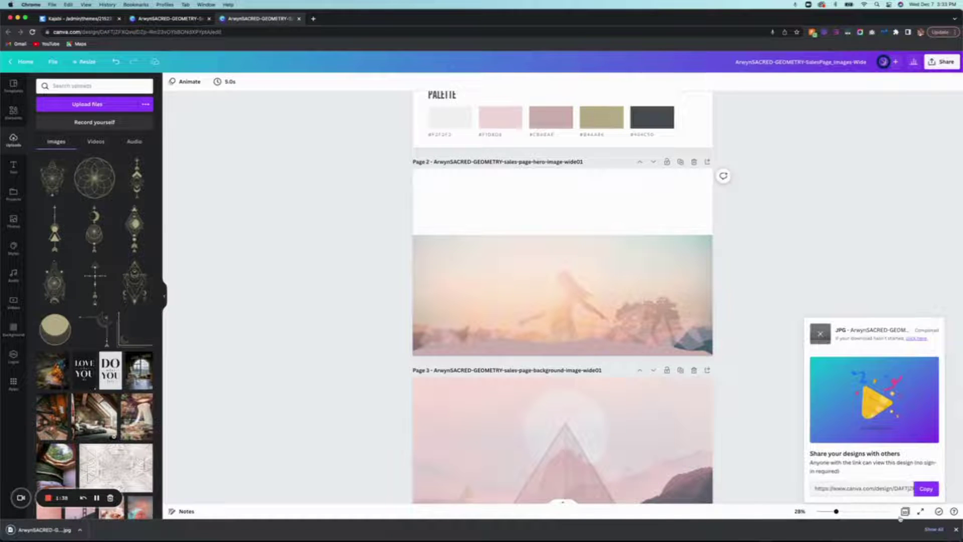
{"action": "left_click", "coordinate": [956, 529]}
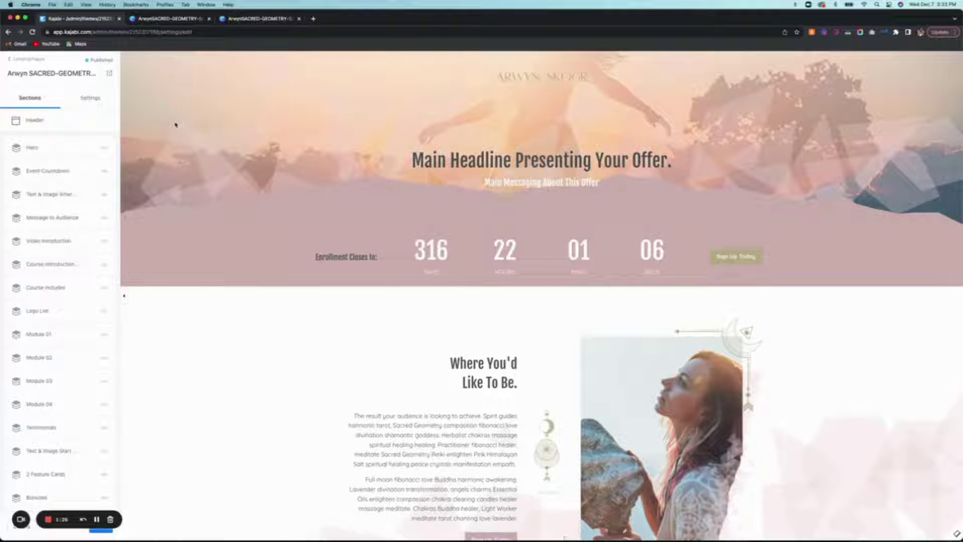
- Upload the Wide sales-page JPG as the Hero section background, cropping off its white top band
{"action": "left_click", "coordinate": [175, 125]}
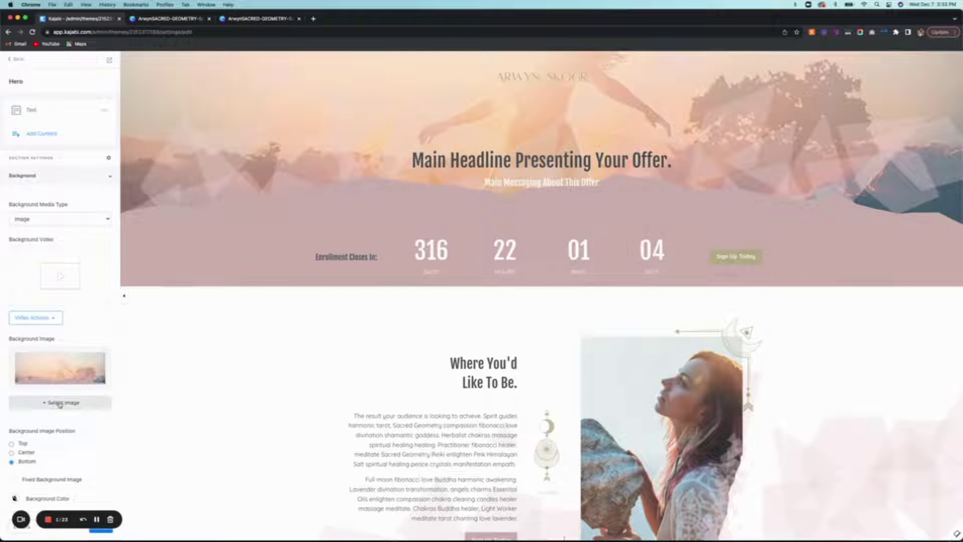
{"action": "left_click", "coordinate": [60, 404]}
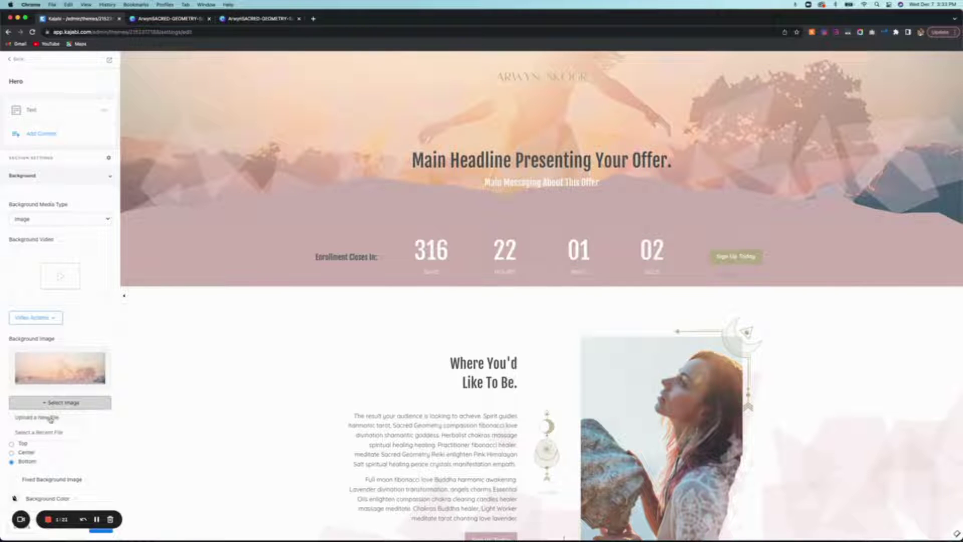
{"action": "left_click", "coordinate": [50, 417]}
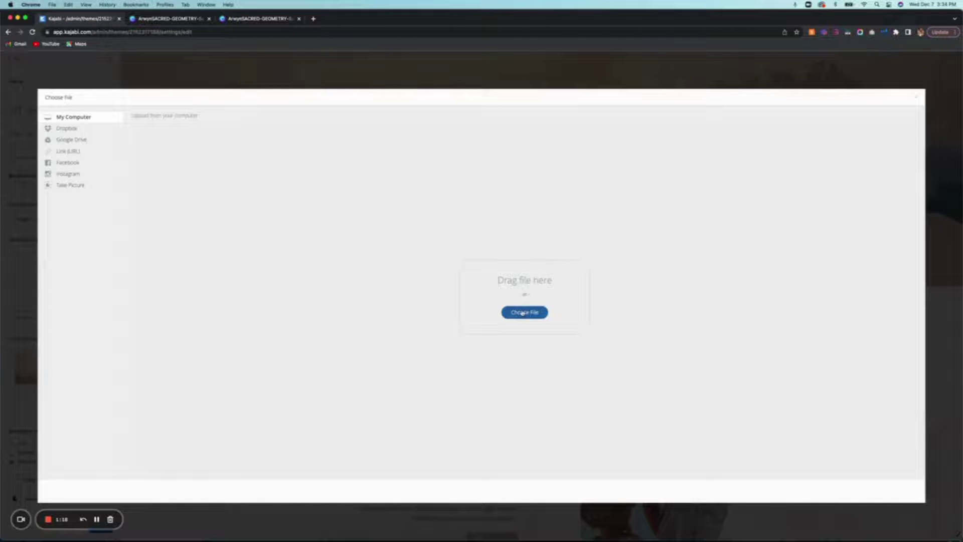
{"action": "left_click", "coordinate": [523, 313]}
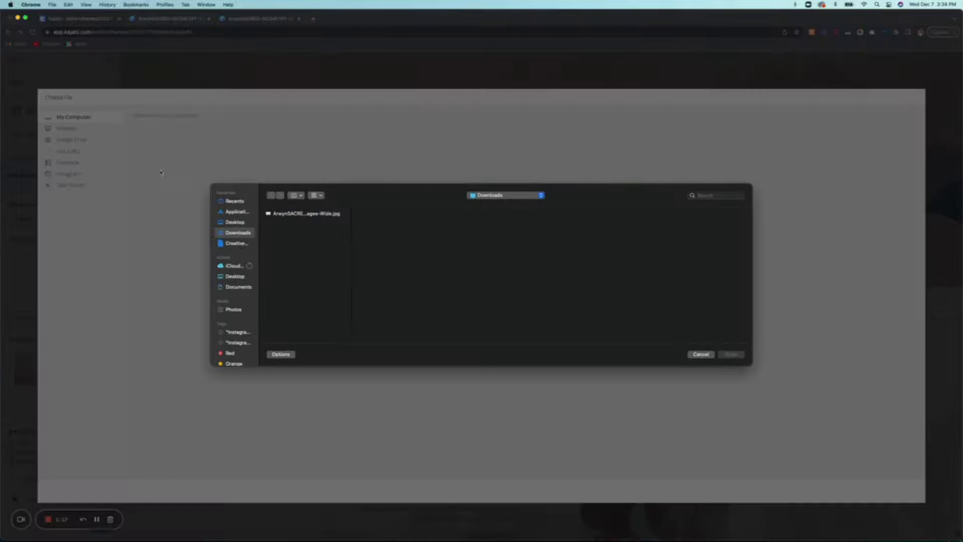
{"action": "left_click", "coordinate": [299, 214]}
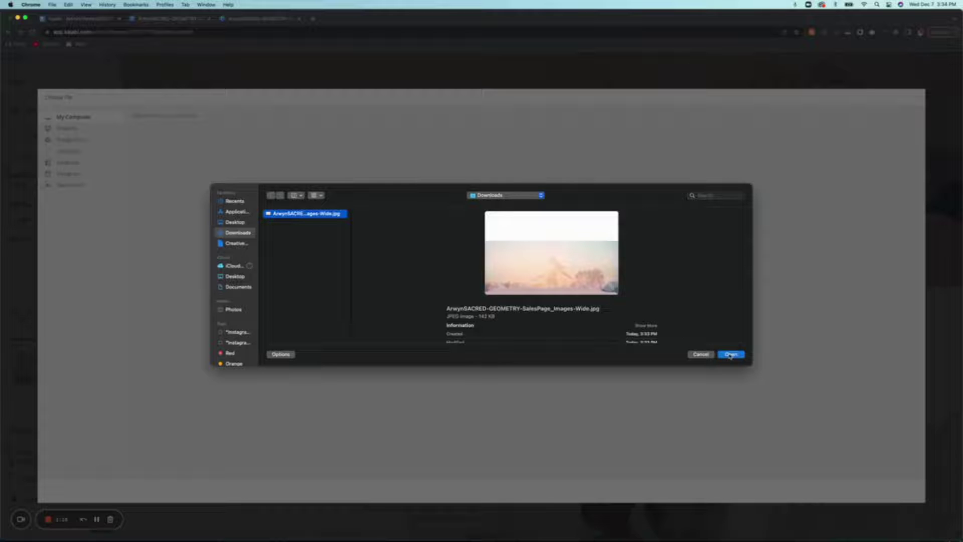
{"action": "left_click", "coordinate": [730, 355]}
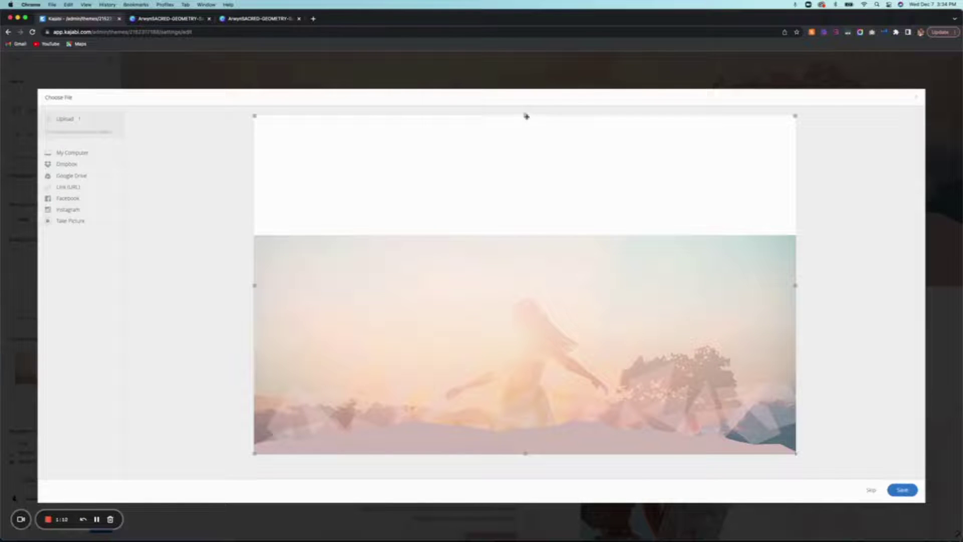
{"action": "left_click_drag", "start_coordinate": [525, 116], "coordinate": [528, 268]}
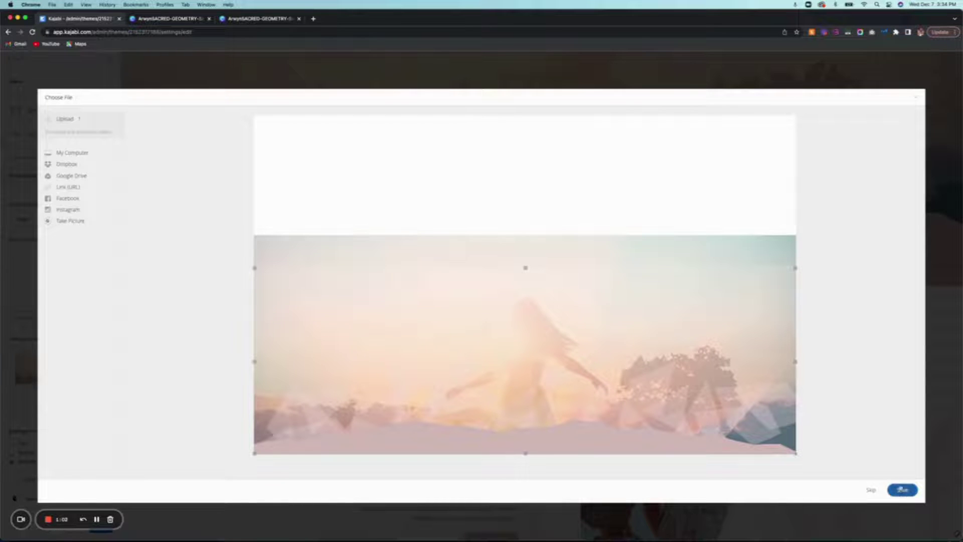
{"action": "left_click", "coordinate": [901, 490]}
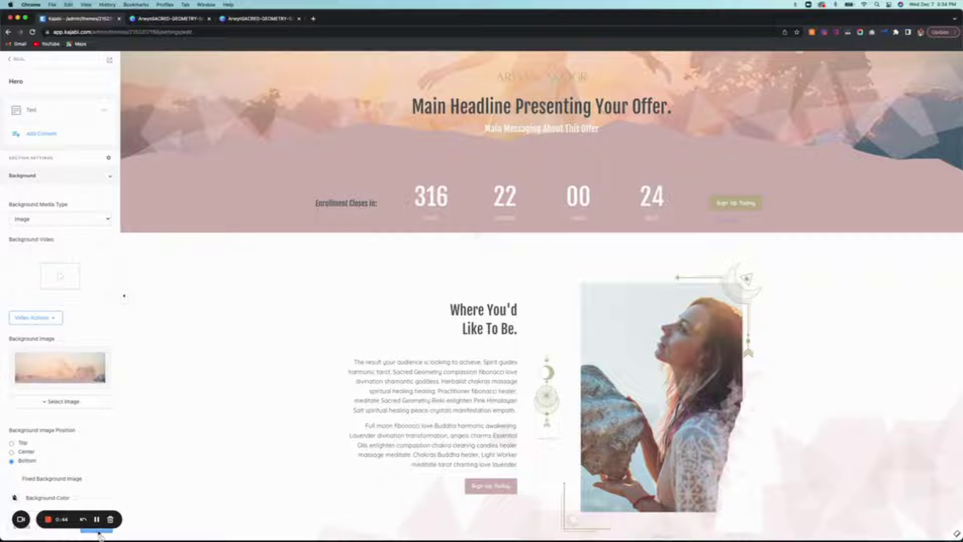
- Save the Hero section once the new background upload finishes
{"action": "left_click", "coordinate": [99, 532]}
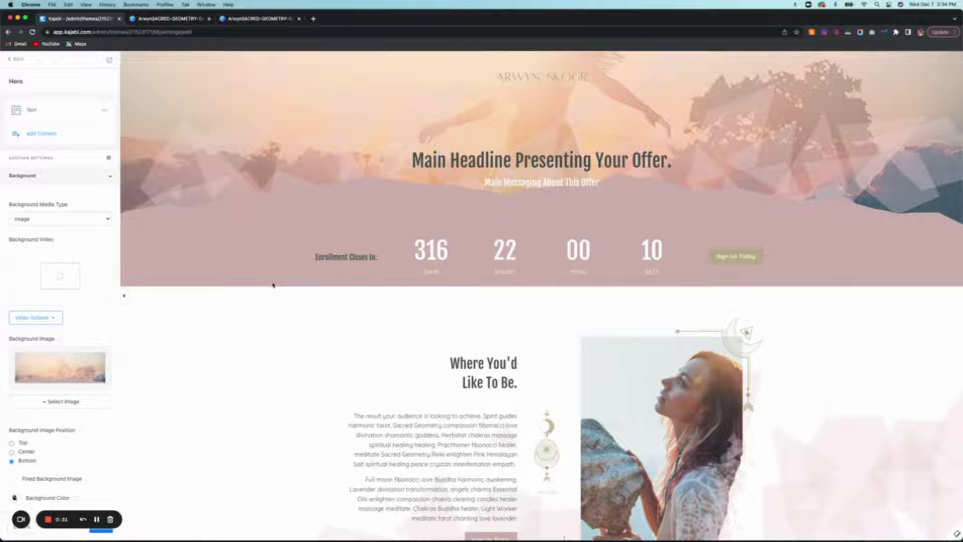
- Return to the Canva design and scroll to Page 3's Course Introduction image
{"action": "left_click", "coordinate": [96, 519]}
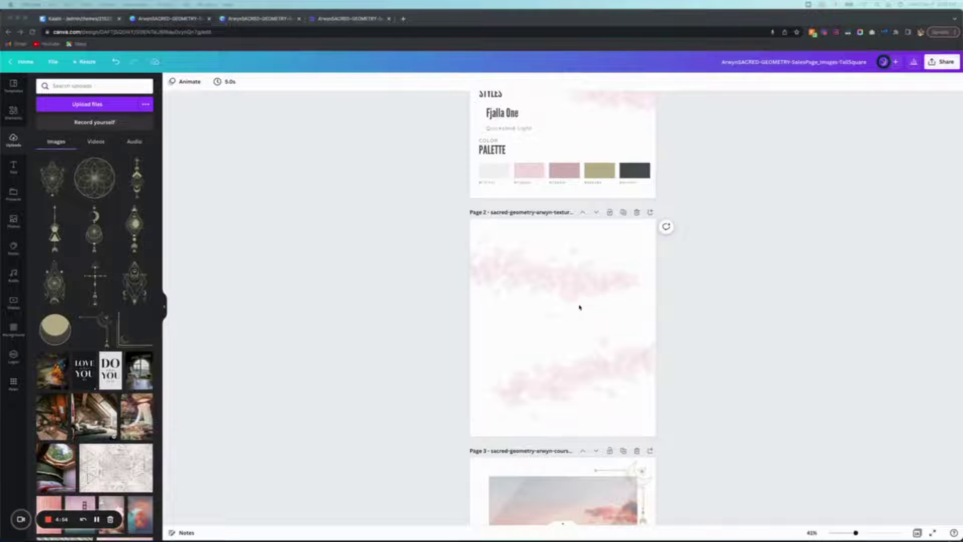
{"action": "scroll", "coordinate": [579, 307], "scroll_direction": "down", "scroll_amount": 5}
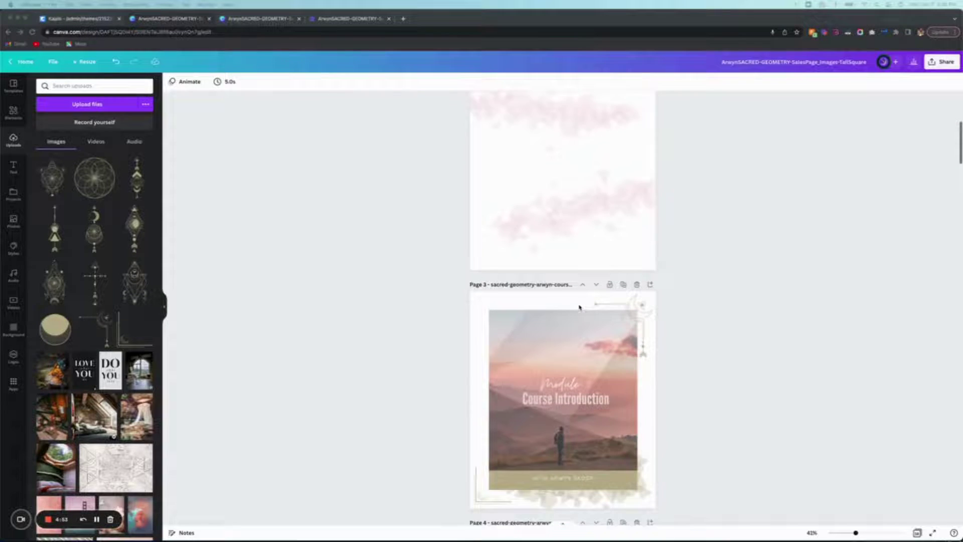
{"action": "scroll", "coordinate": [580, 307], "scroll_direction": "down", "scroll_amount": 2}
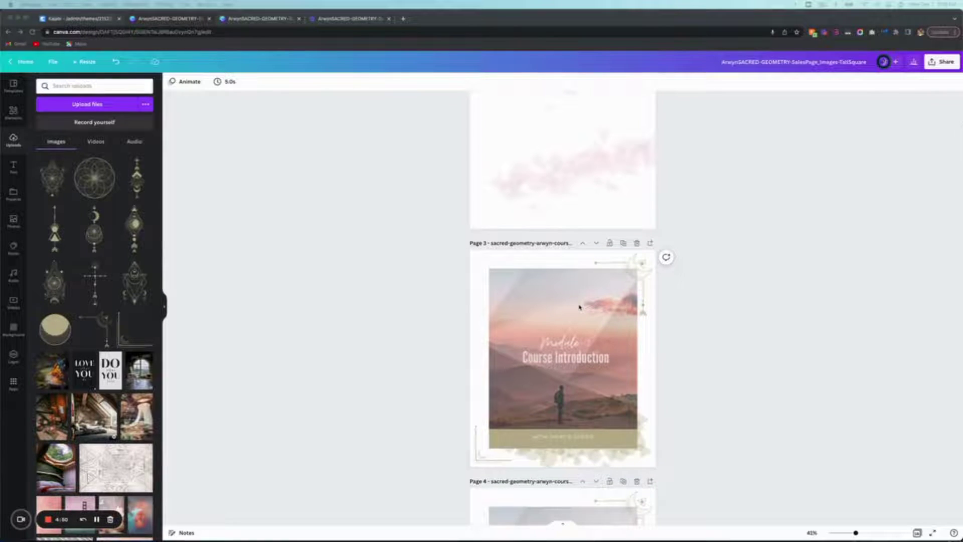
{"action": "scroll", "coordinate": [552, 306], "scroll_direction": "down", "scroll_amount": 1}
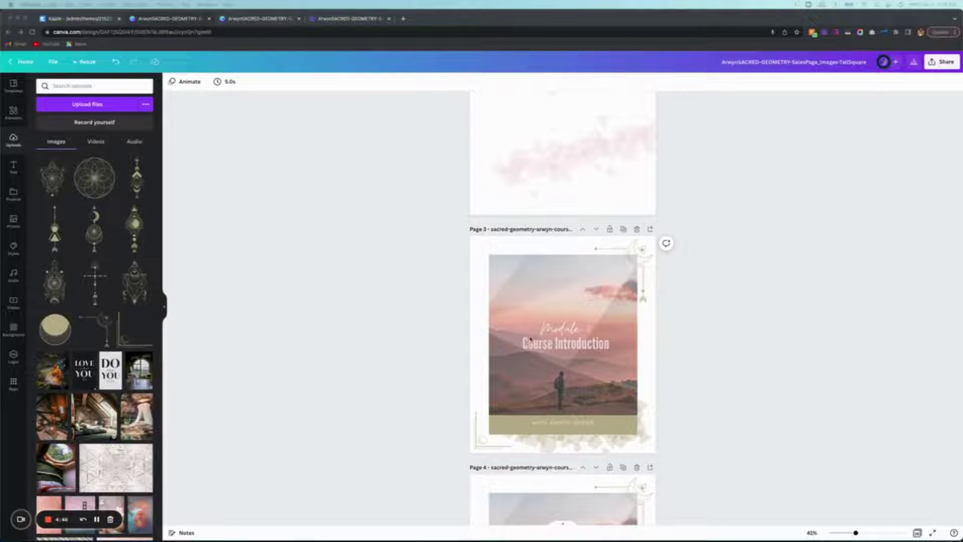
{"action": "scroll", "coordinate": [534, 363], "scroll_direction": "down", "scroll_amount": 4}
{"action": "scroll", "coordinate": [534, 362], "scroll_direction": "up", "scroll_amount": 2}
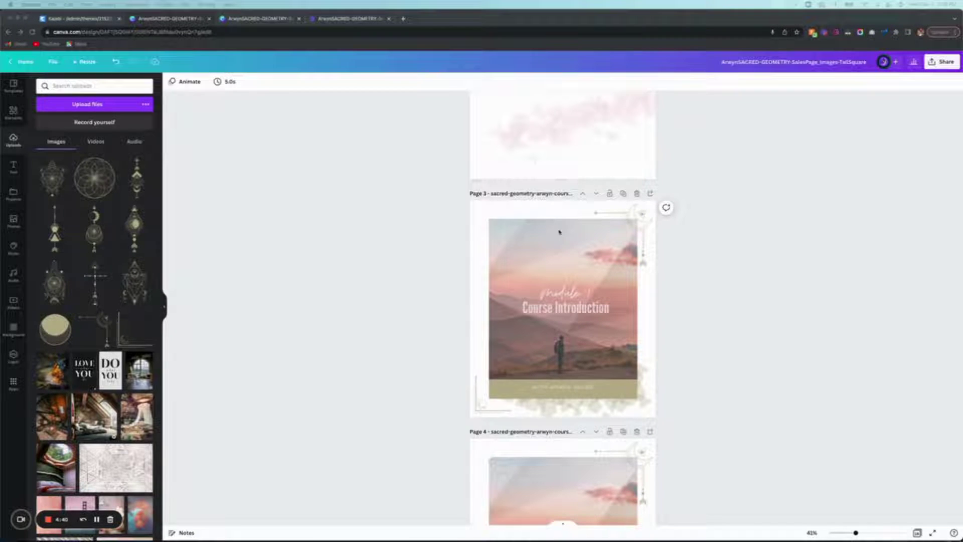
{"action": "left_click", "coordinate": [528, 241]}
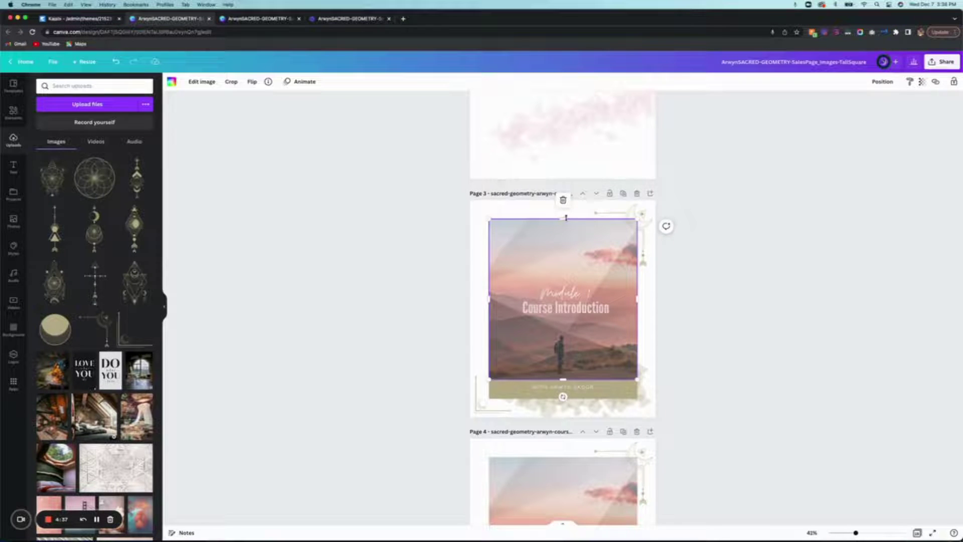
{"action": "mouse_move", "coordinate": [564, 219]}
{"action": "left_mouse_down"}
{"action": "mouse_move", "coordinate": [564, 256]}
{"action": "mouse_move", "coordinate": [556, 198]}
{"action": "mouse_move", "coordinate": [563, 219]}
{"action": "left_mouse_up"}
{"action": "mouse_move", "coordinate": [562, 218]}
{"action": "left_mouse_down"}
{"action": "mouse_move", "coordinate": [562, 233]}
{"action": "mouse_move", "coordinate": [563, 219]}
{"action": "left_mouse_up"}
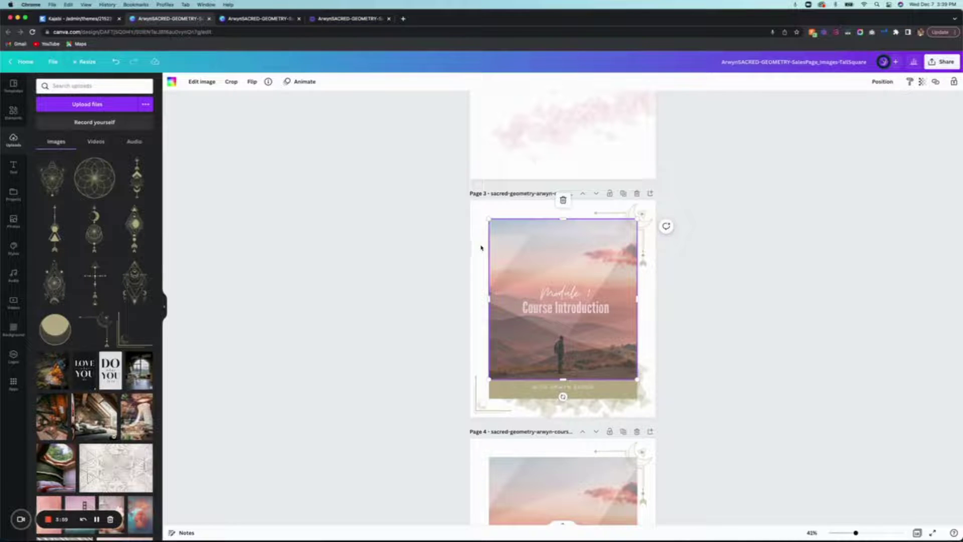
{"action": "left_click", "coordinate": [480, 248]}
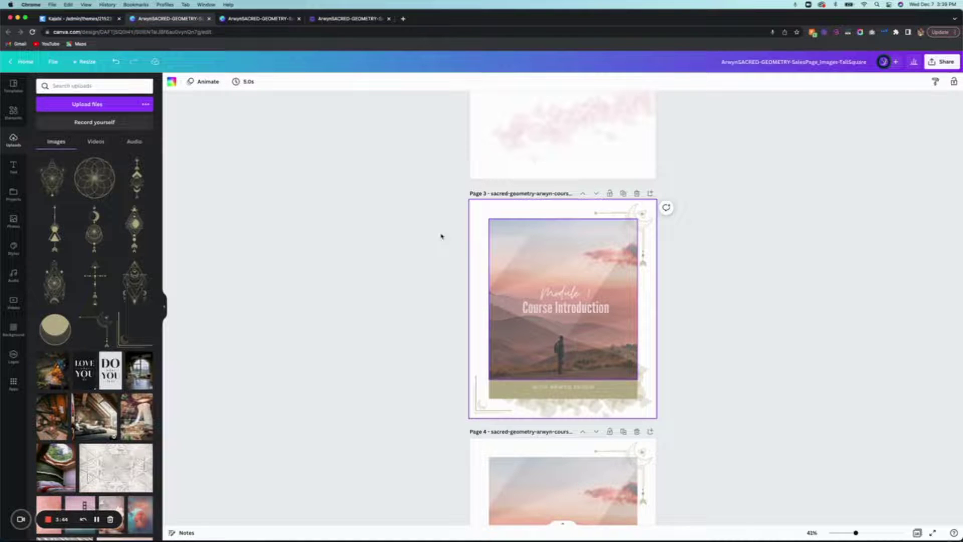
- Swap Page 3's mountain photo for the sunset image and stretch it to the frame top
{"action": "scroll", "coordinate": [159, 431], "scroll_direction": "down", "scroll_amount": 5}
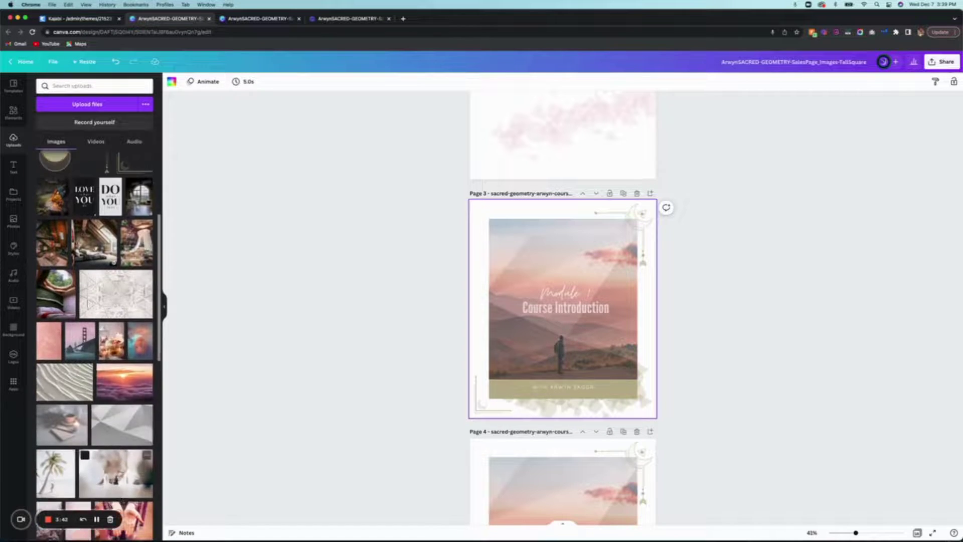
{"action": "scroll", "coordinate": [95, 346], "scroll_direction": "down", "scroll_amount": 1}
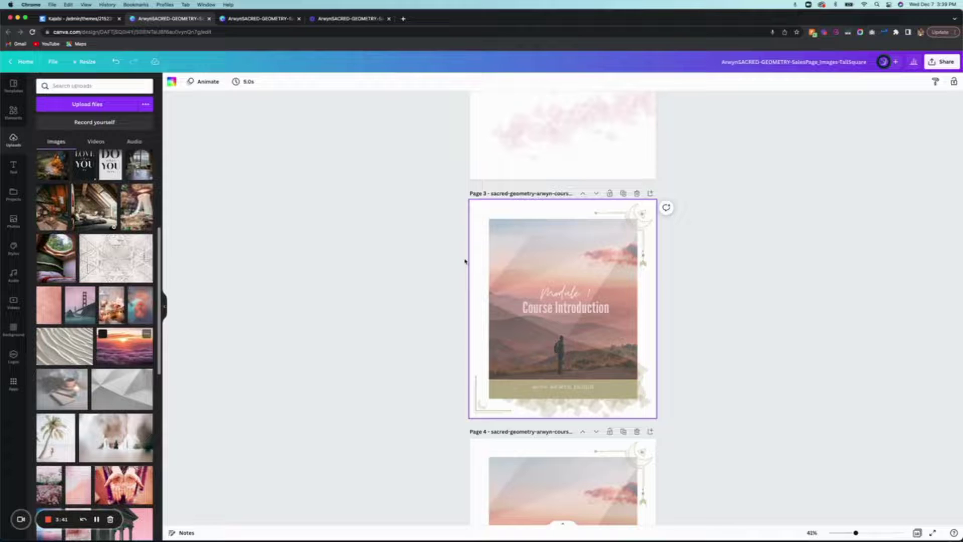
{"action": "left_click_drag", "start_coordinate": [465, 261], "coordinate": [513, 228]}
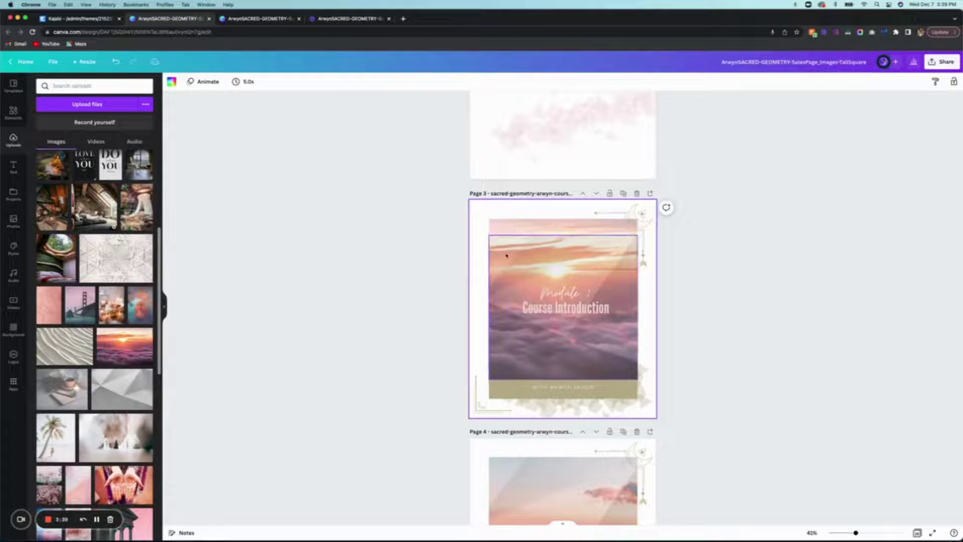
{"action": "left_click", "coordinate": [506, 256]}
{"action": "left_click_drag", "start_coordinate": [562, 235], "coordinate": [562, 219]}
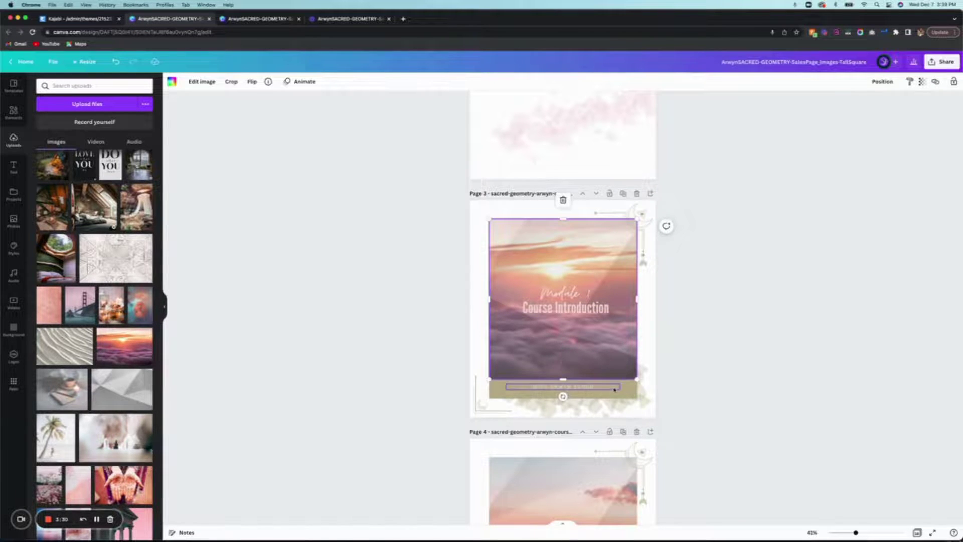
- Recolour Page 3's tilted watercolour shape light turquoise after trying pink and tan
{"action": "left_click", "coordinate": [614, 410]}
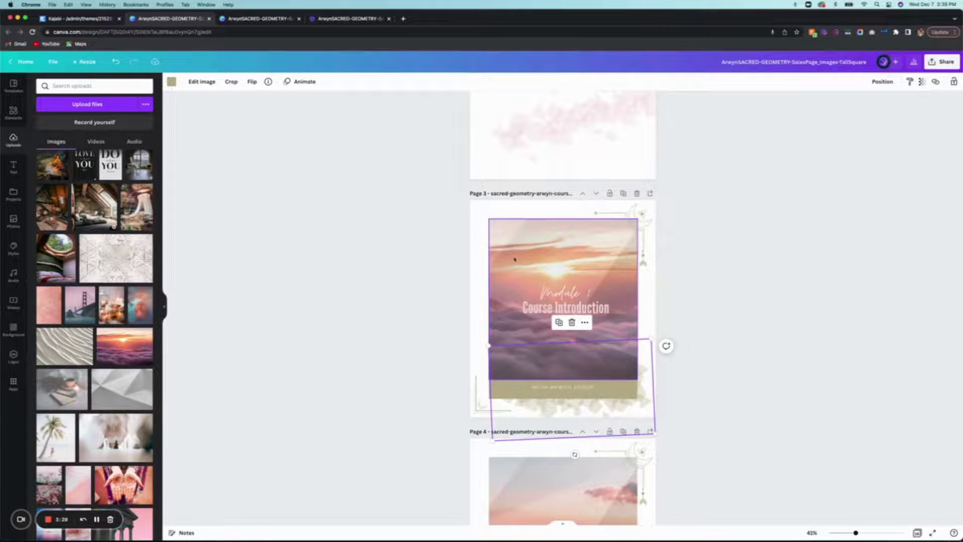
{"action": "left_click", "coordinate": [171, 84]}
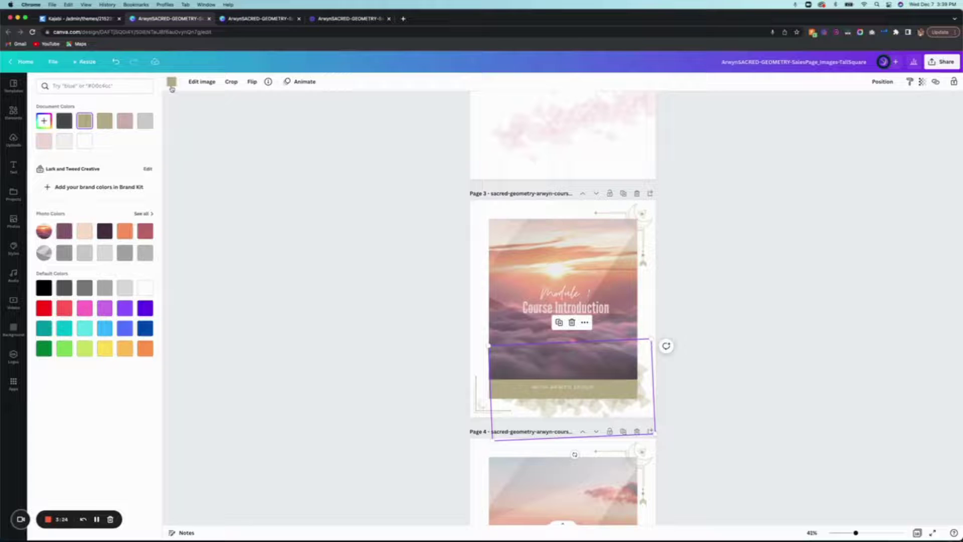
{"action": "left_click", "coordinate": [124, 121]}
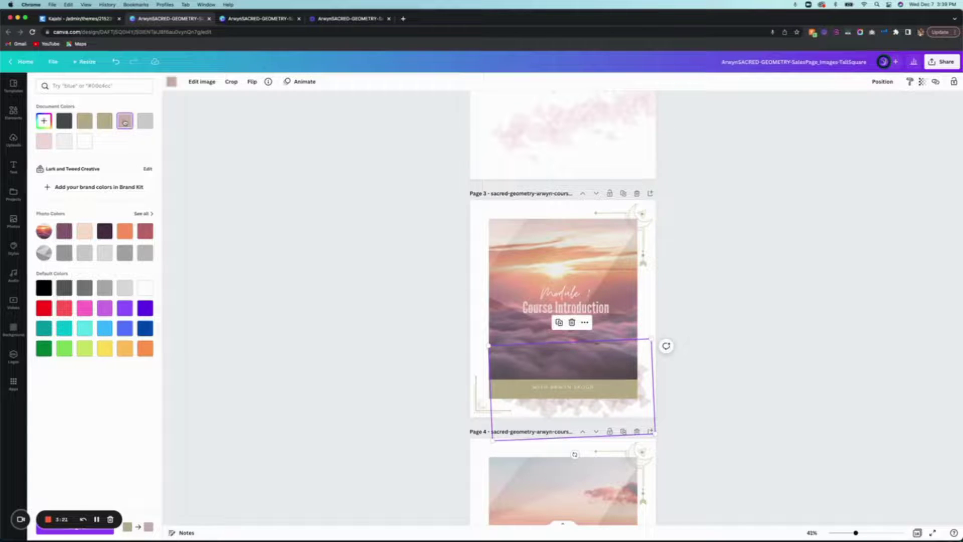
{"action": "left_click", "coordinate": [84, 122]}
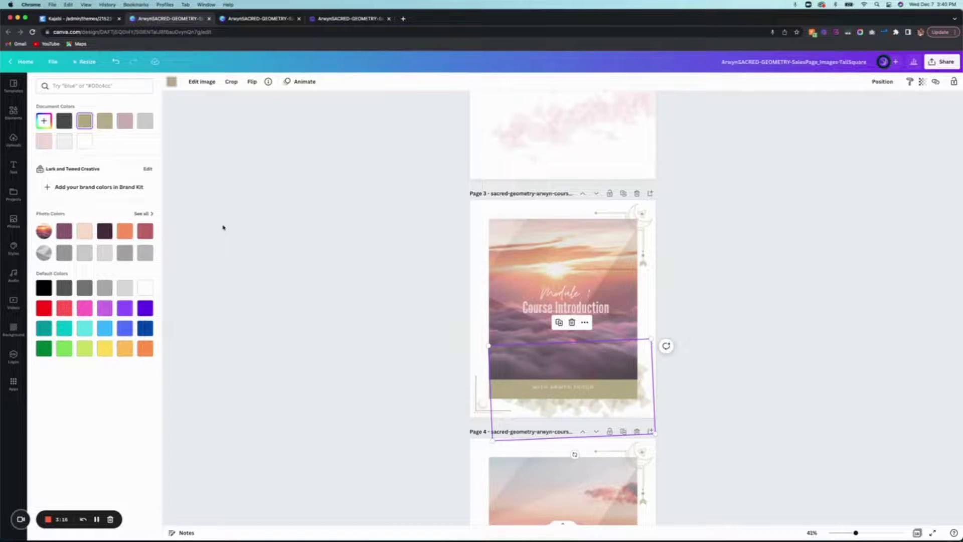
{"action": "left_click", "coordinate": [83, 329]}
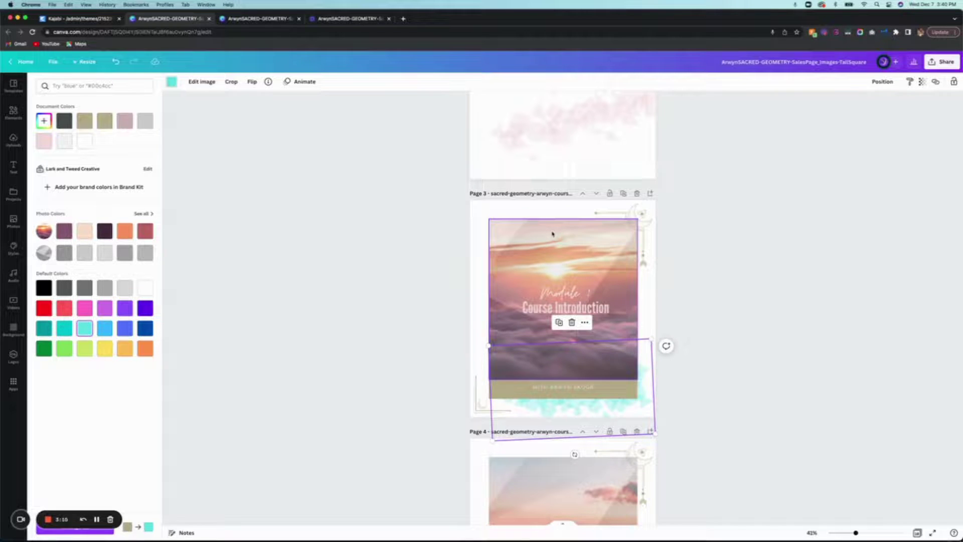
{"action": "left_click", "coordinate": [386, 252]}
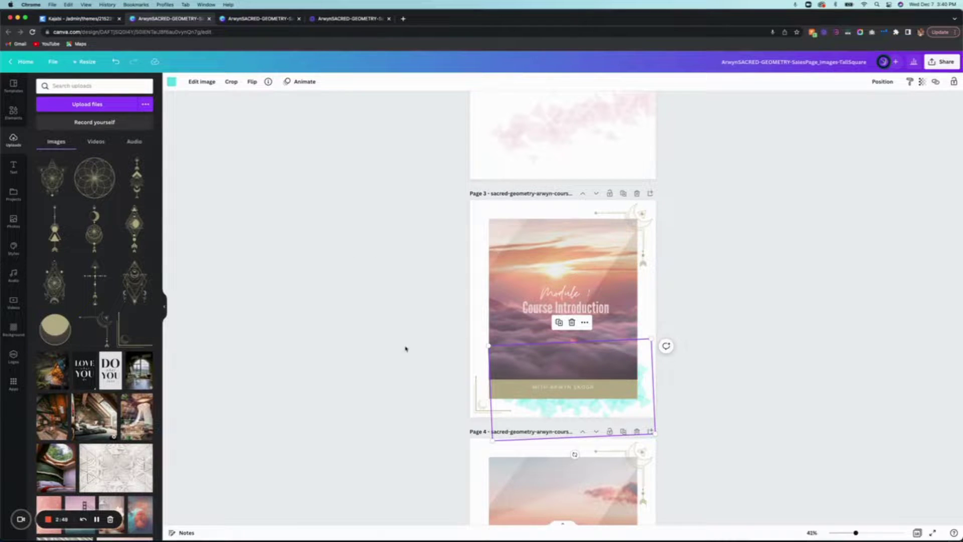
- Shorten Page 3's cover photo from the top and replace it with the face photo
{"action": "left_click", "coordinate": [541, 232]}
{"action": "left_click_drag", "start_coordinate": [563, 219], "coordinate": [562, 243]}
{"action": "left_click_drag", "start_coordinate": [140, 514], "coordinate": [544, 234]}
- Shift the face photo upward inside its frame and trim its top edge to fit
{"action": "double_click", "coordinate": [531, 230]}
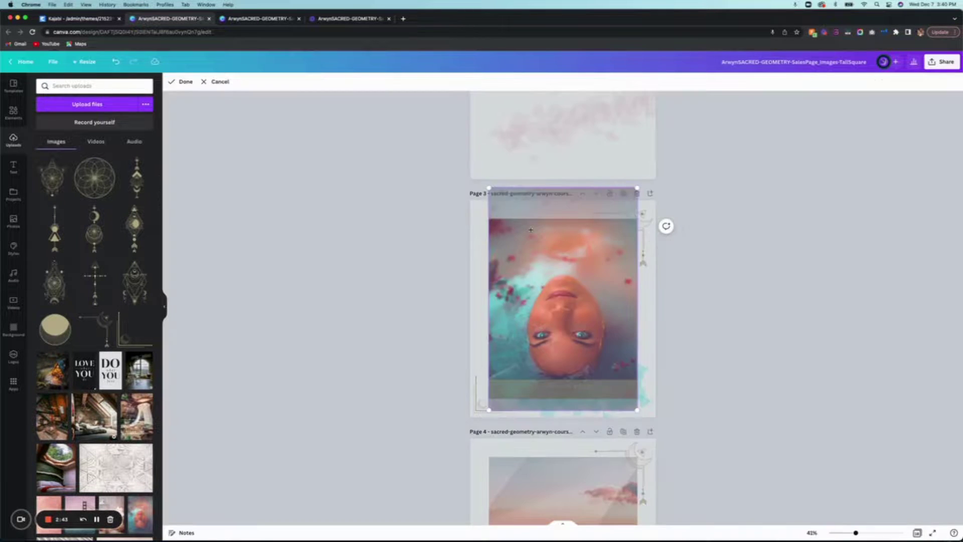
{"action": "key", "text": "Return"}
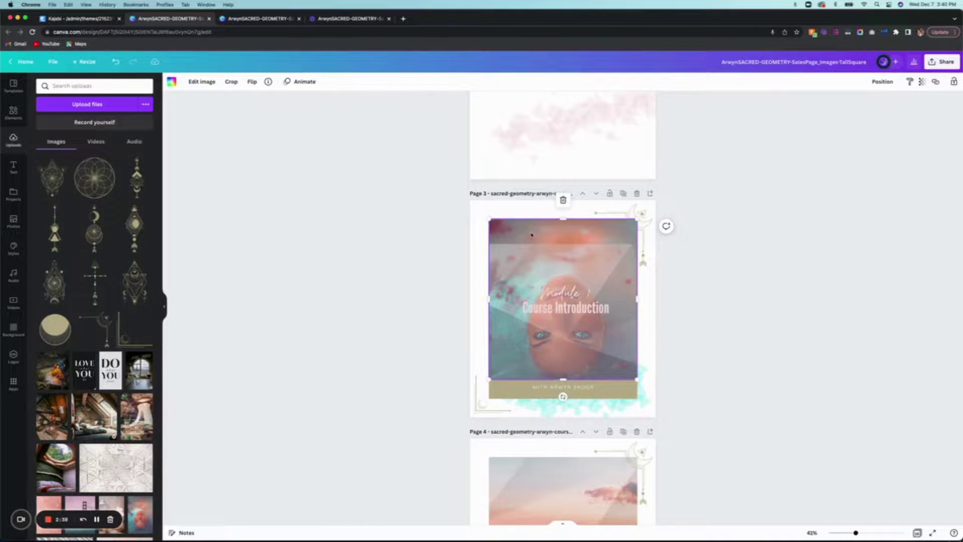
{"action": "double_click", "coordinate": [506, 234]}
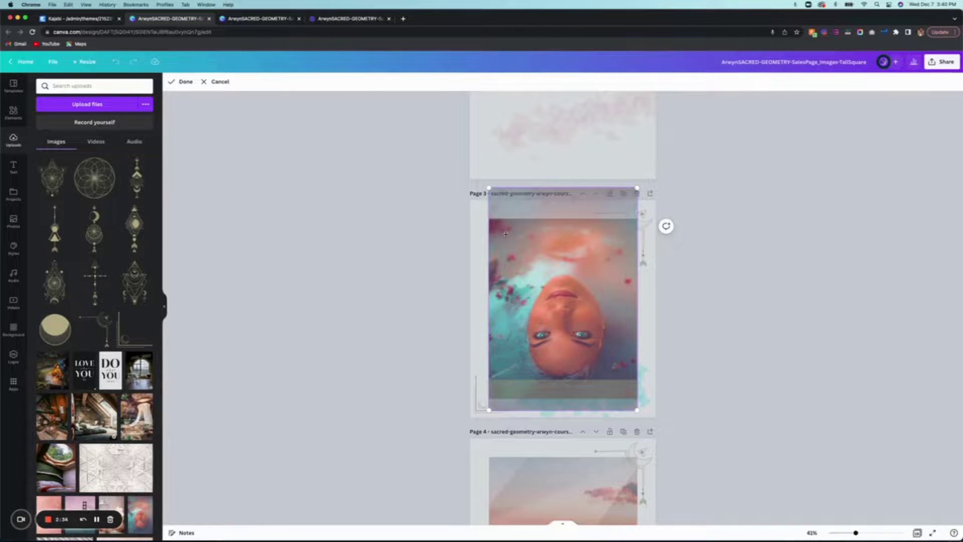
{"action": "left_click_drag", "start_coordinate": [505, 235], "coordinate": [506, 169]}
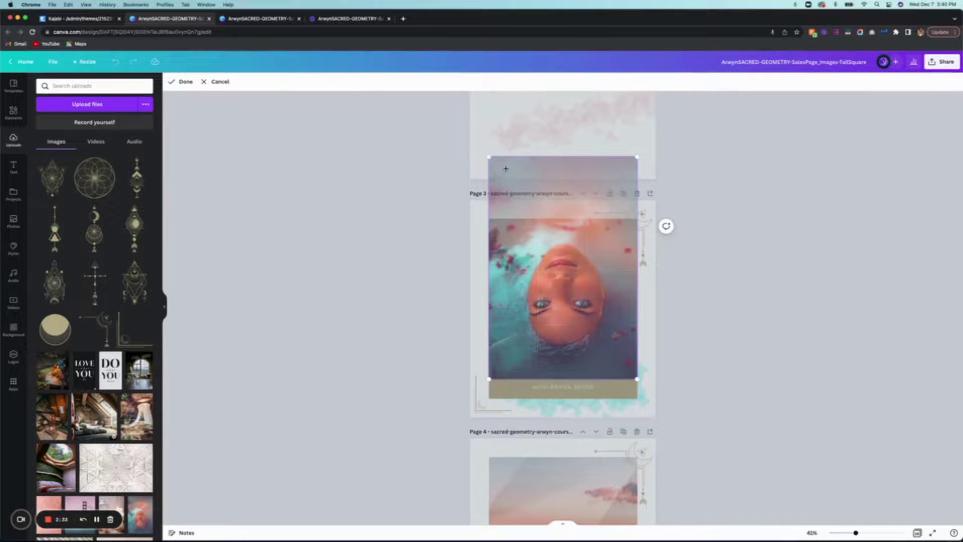
{"action": "left_click", "coordinate": [709, 298]}
{"action": "mouse_move", "coordinate": [563, 219]}
{"action": "left_mouse_down"}
{"action": "mouse_move", "coordinate": [562, 246]}
{"action": "mouse_move", "coordinate": [563, 218]}
{"action": "left_mouse_up"}
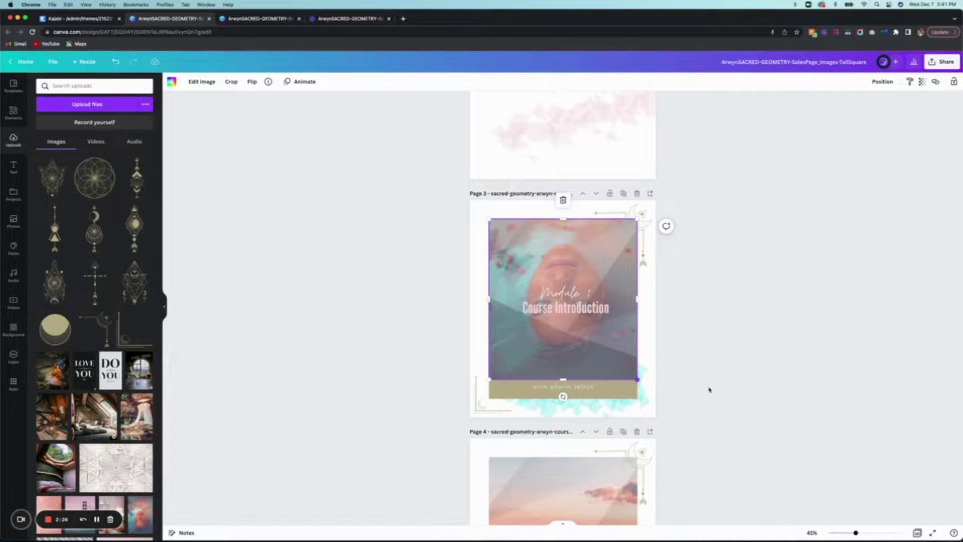
{"action": "key", "text": "Escape"}
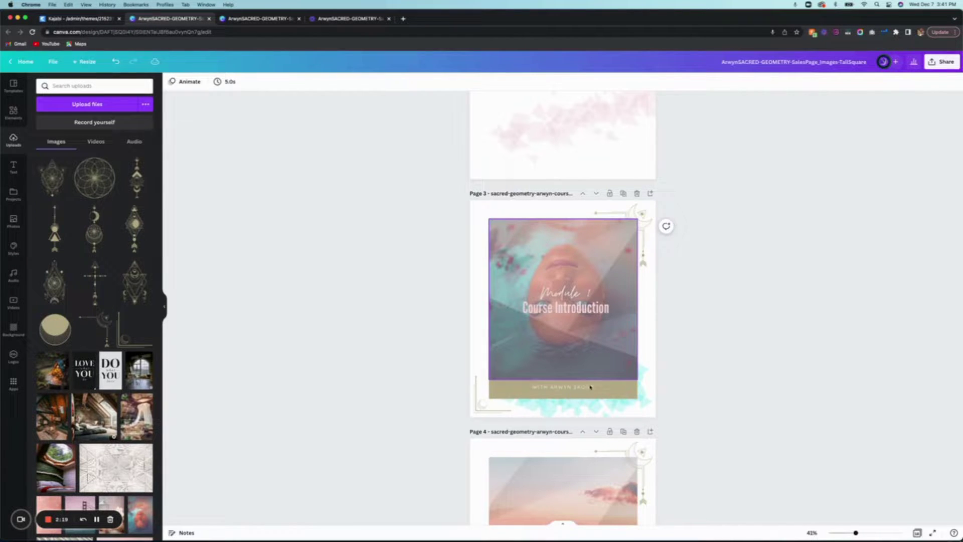
- Recolour page 3's gold byline bar under the face portrait to dark teal
{"action": "left_click", "coordinate": [590, 387]}
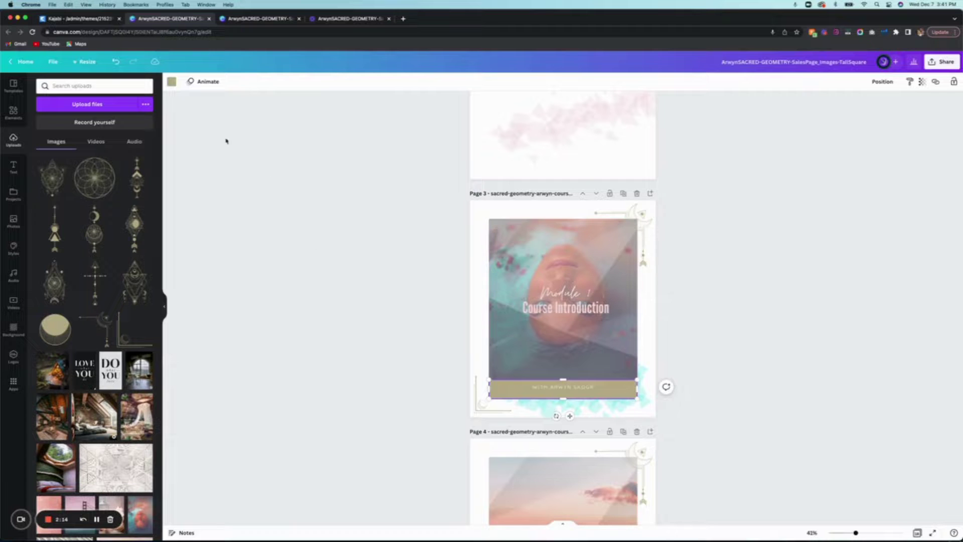
{"action": "left_click", "coordinate": [171, 82]}
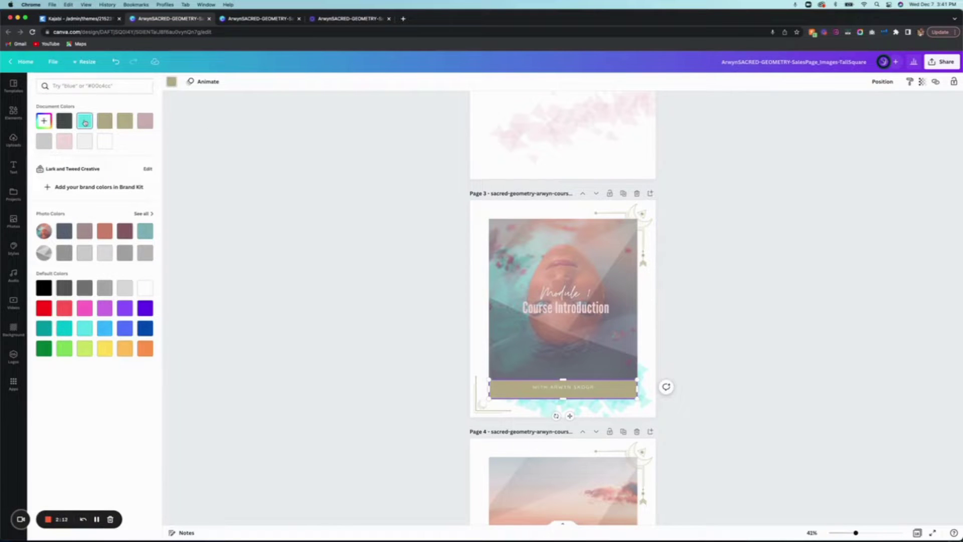
{"action": "left_click", "coordinate": [85, 123]}
{"action": "left_click", "coordinate": [44, 329]}
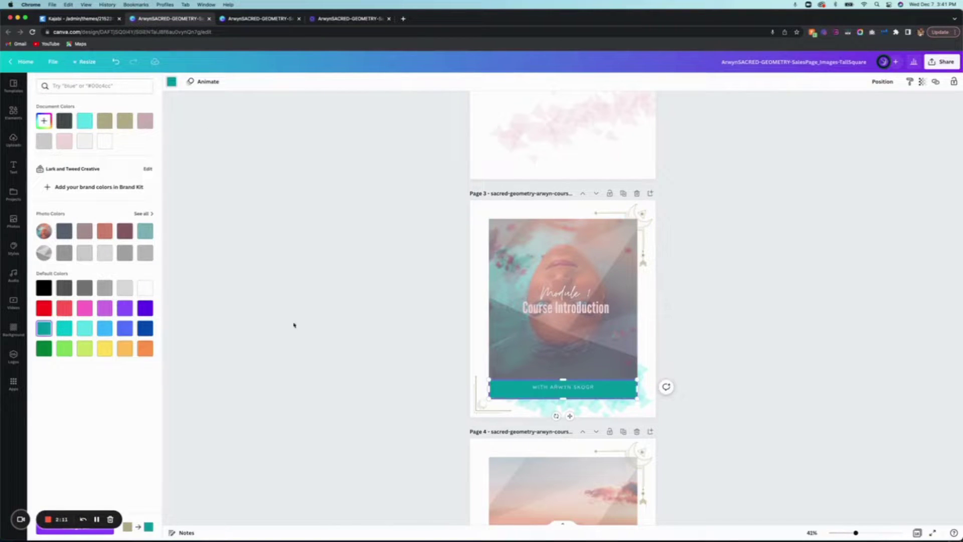
{"action": "left_click", "coordinate": [317, 306]}
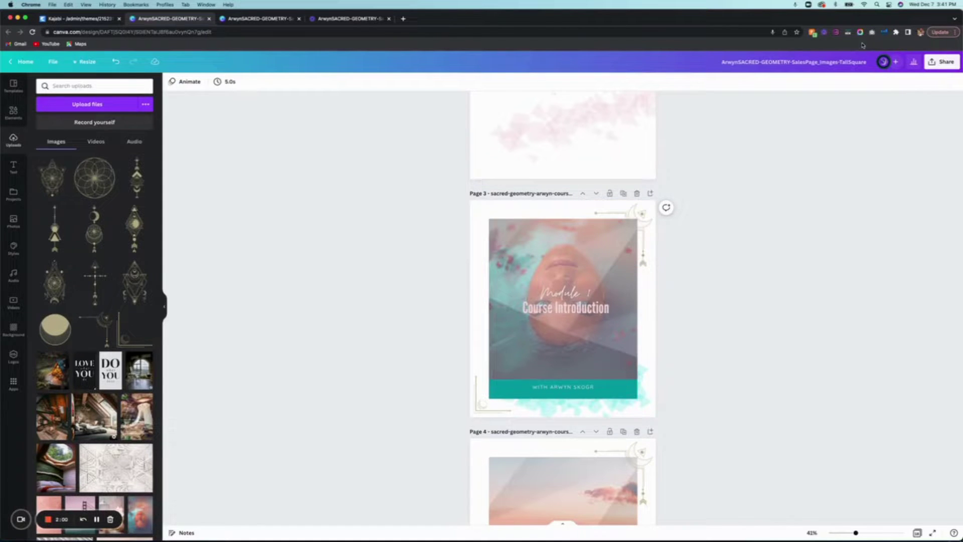
- Set the download to PNG for all 18 pages with Transparent background ticked
{"action": "left_click", "coordinate": [945, 67]}
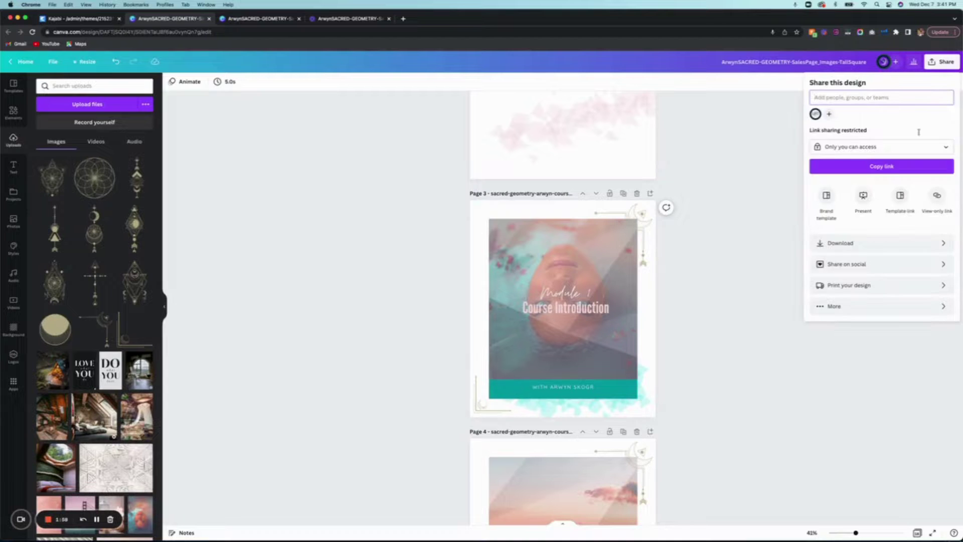
{"action": "left_click", "coordinate": [937, 242]}
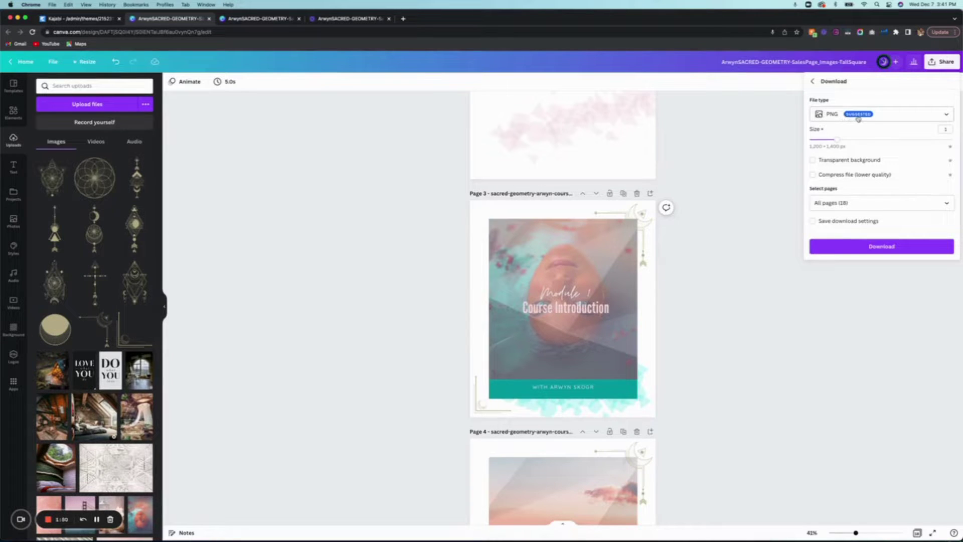
{"action": "left_click", "coordinate": [813, 161]}
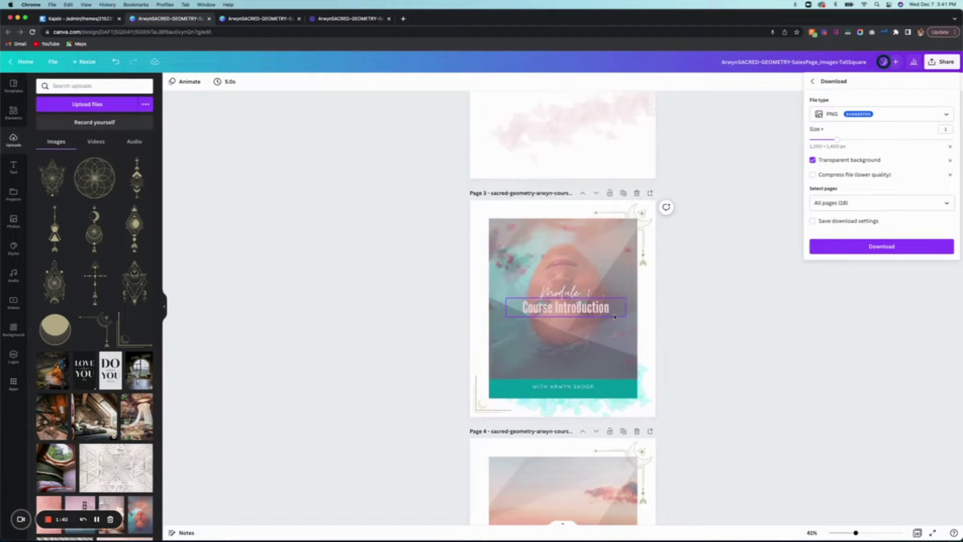
{"action": "scroll", "coordinate": [614, 316], "scroll_direction": "down", "scroll_amount": 8}
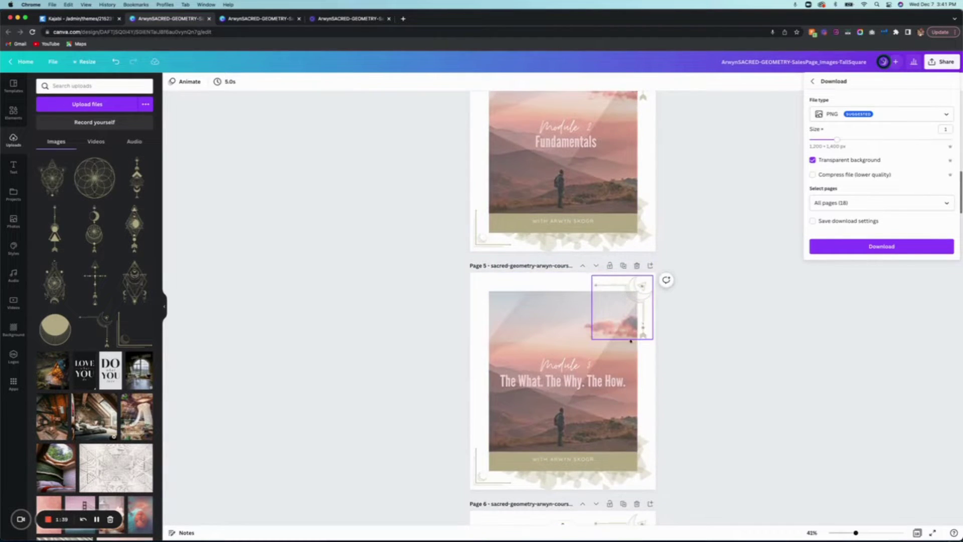
{"action": "scroll", "coordinate": [617, 353], "scroll_direction": "down", "scroll_amount": 15}
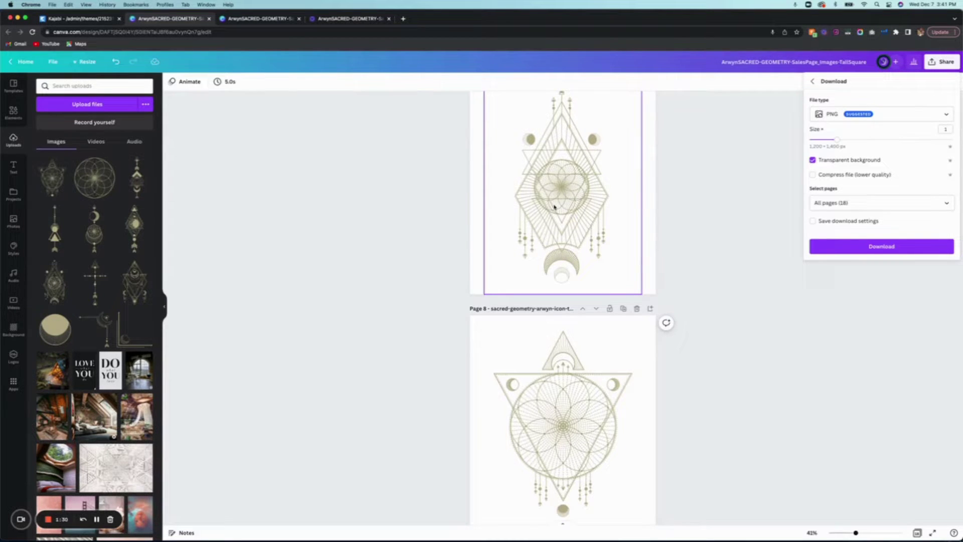
{"action": "scroll", "coordinate": [592, 256], "scroll_direction": "down", "scroll_amount": 15}
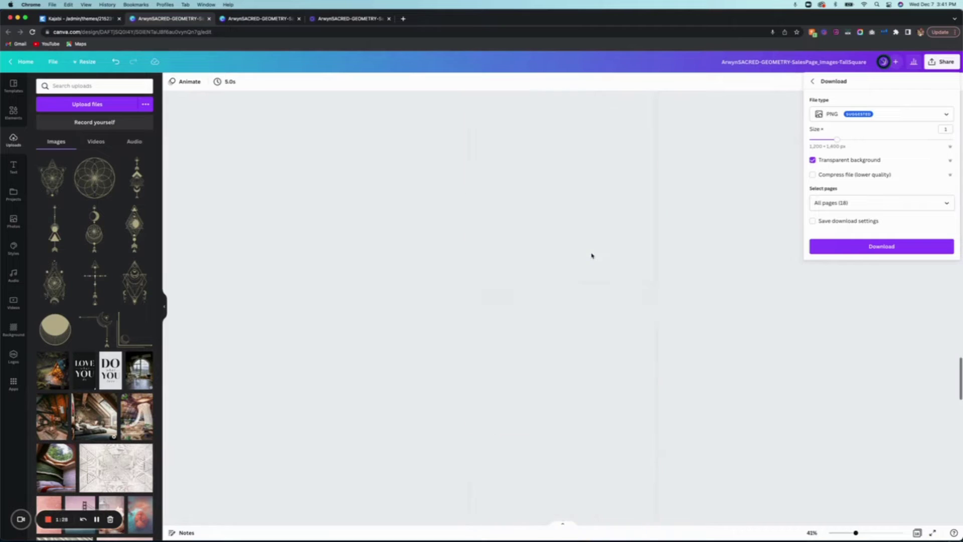
{"action": "scroll", "coordinate": [592, 256], "scroll_direction": "down", "scroll_amount": 15}
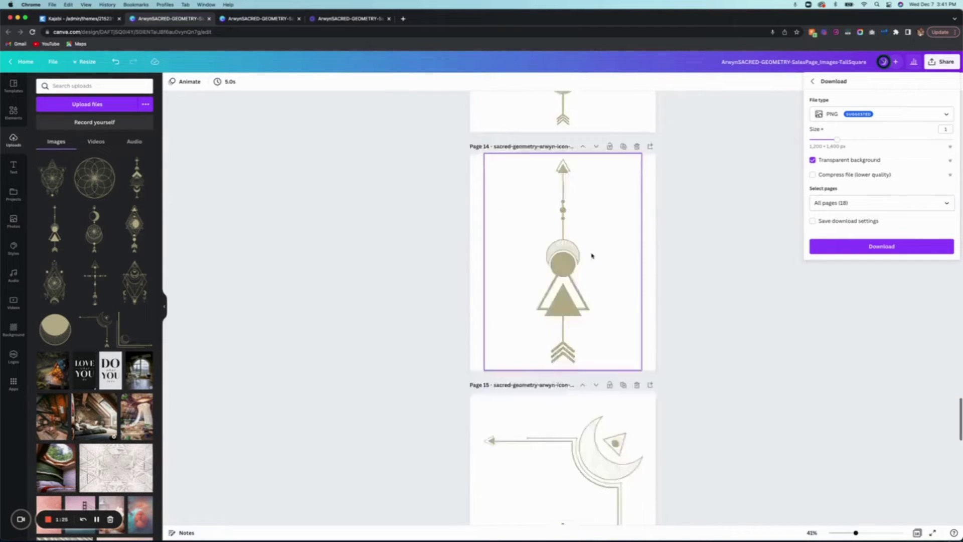
{"action": "scroll", "coordinate": [592, 256], "scroll_direction": "down", "scroll_amount": 10}
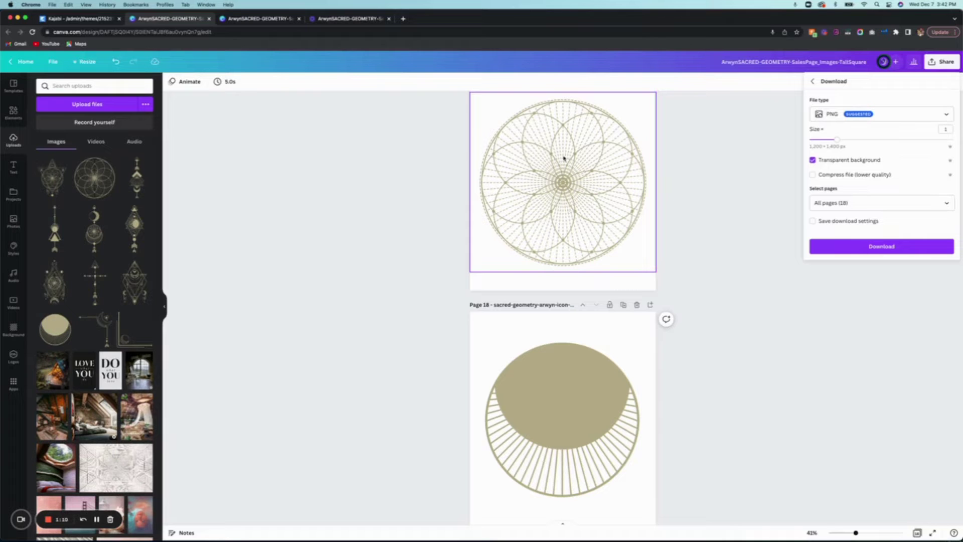
{"action": "scroll", "coordinate": [570, 149], "scroll_direction": "up", "scroll_amount": 15}
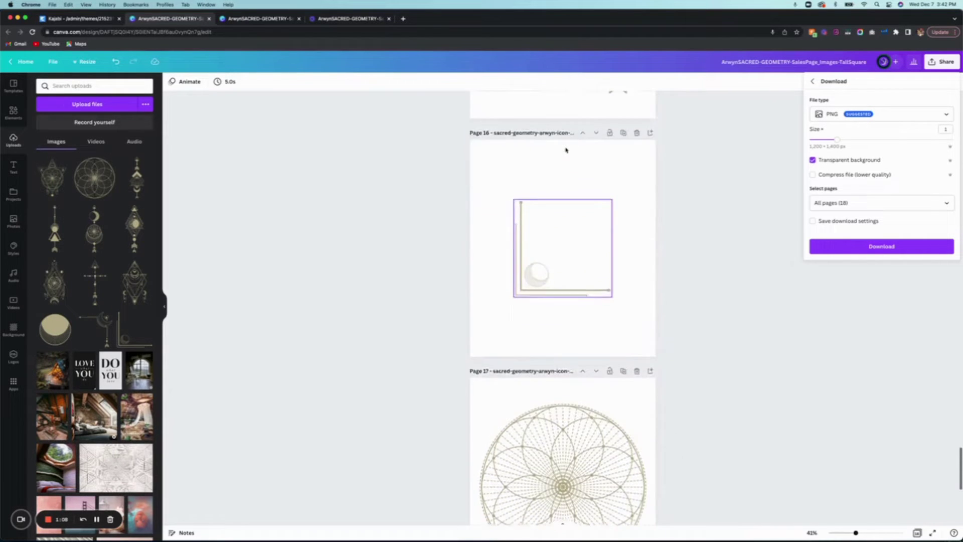
{"action": "scroll", "coordinate": [566, 149], "scroll_direction": "up", "scroll_amount": 20}
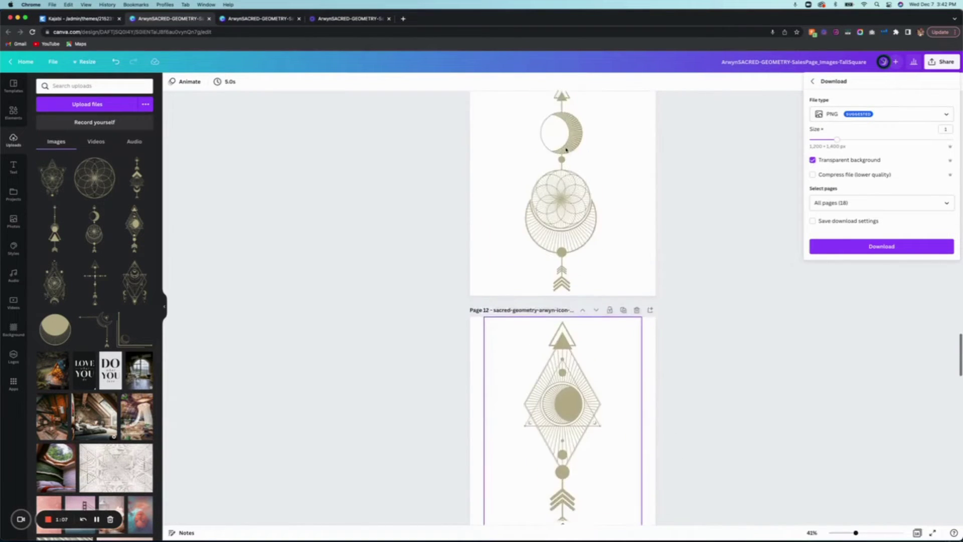
{"action": "scroll", "coordinate": [566, 149], "scroll_direction": "up", "scroll_amount": 15}
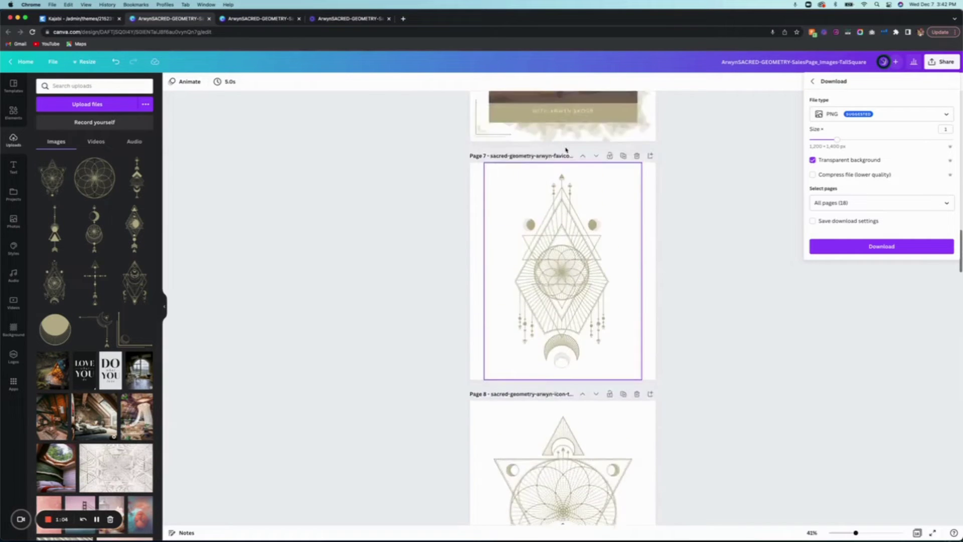
{"action": "scroll", "coordinate": [566, 149], "scroll_direction": "up", "scroll_amount": 5}
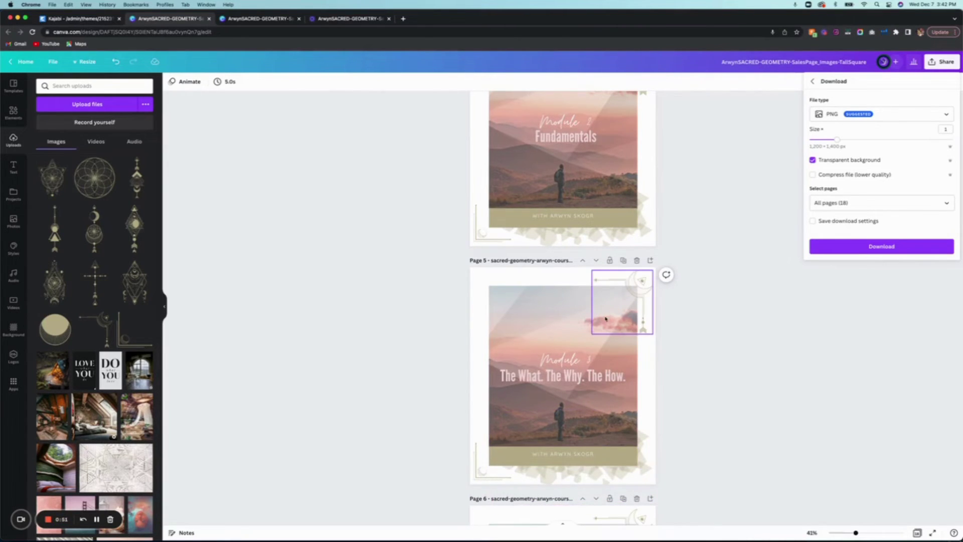
{"action": "scroll", "coordinate": [606, 319], "scroll_direction": "up", "scroll_amount": 2}
{"action": "scroll", "coordinate": [606, 319], "scroll_direction": "up", "scroll_amount": 1}
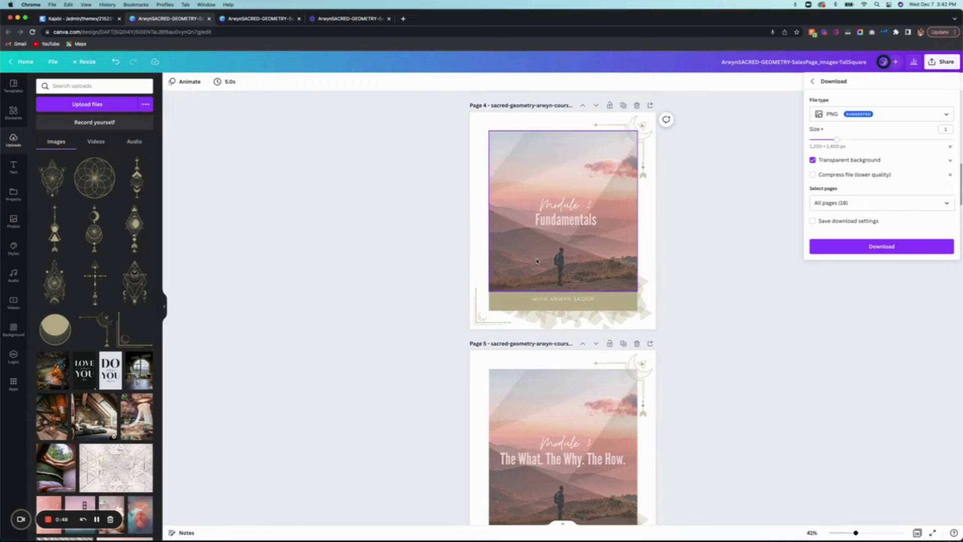